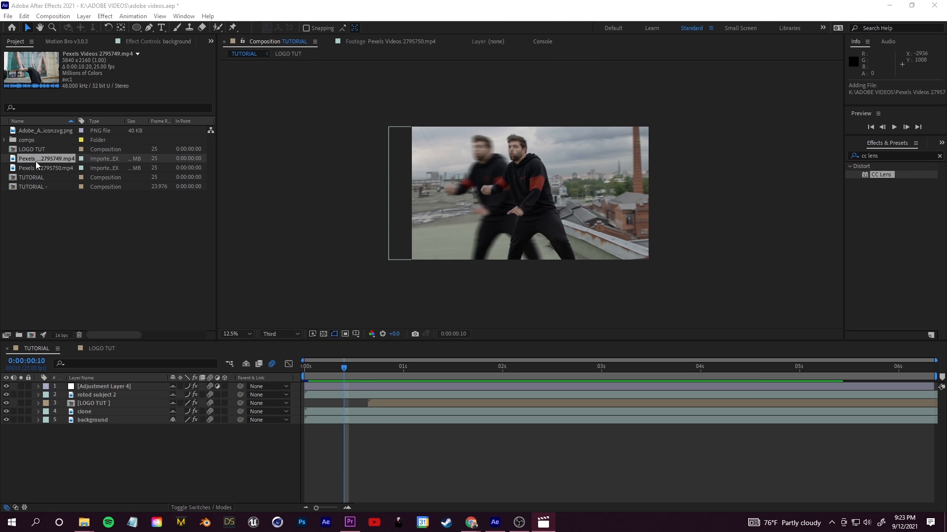
Add Pexels Videos 2795749.mp4 as the top layer of the TUTORIAL composition and slide it back to cover the composition's start
{"action": "left_click_drag", "start_coordinate": [35, 161], "coordinate": [123, 383]}
{"action": "left_click_drag", "start_coordinate": [633, 386], "coordinate": [271, 384]}
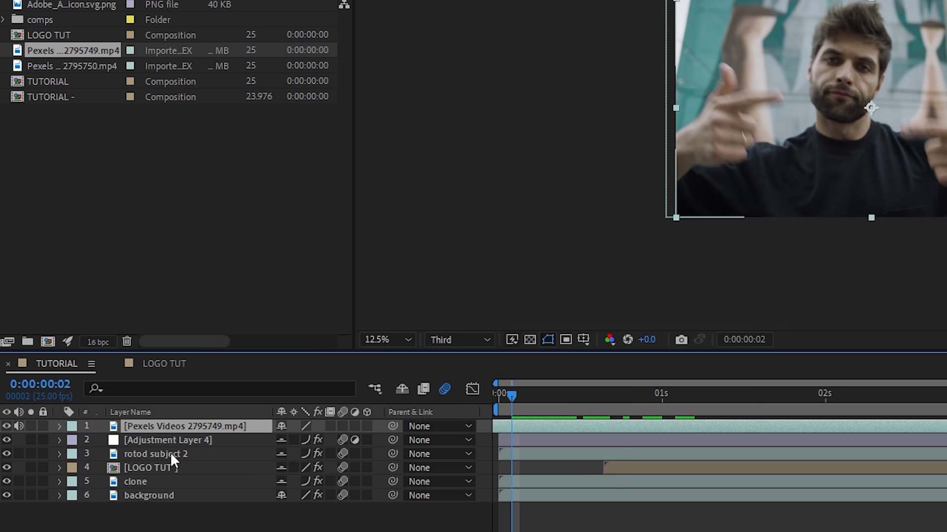
Duplicate the rotod subject 2 layer as TRANSITION and place the copy above all other layers
{"action": "left_click", "coordinate": [182, 453]}
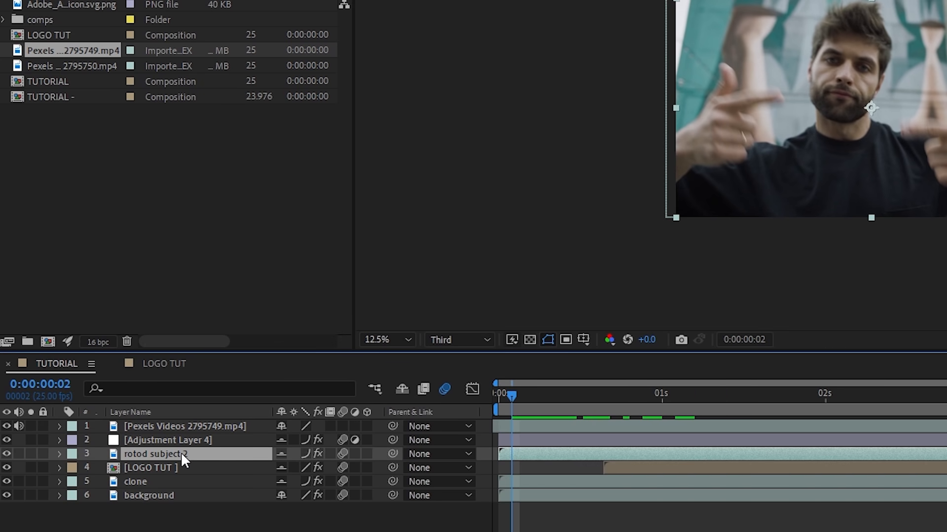
{"action": "key", "text": "ctrl+d"}
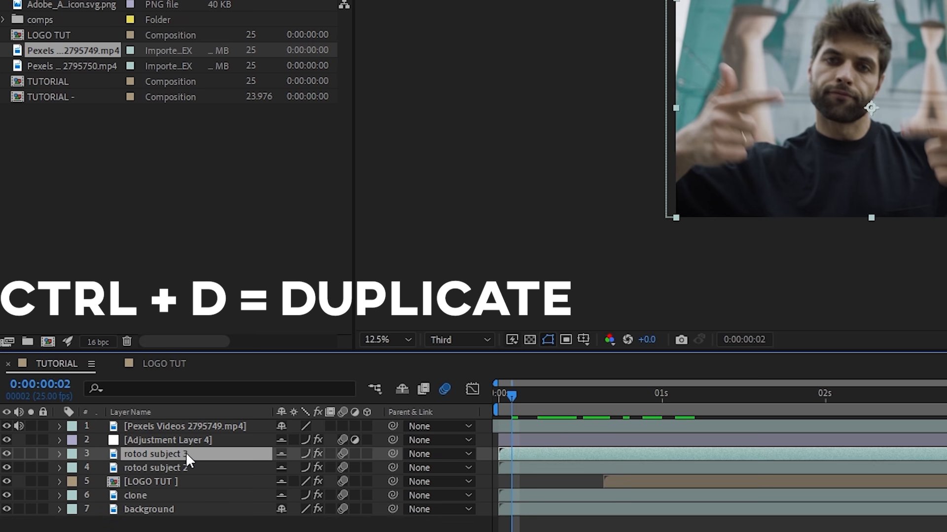
{"action": "right_click", "coordinate": [188, 451]}
{"action": "left_click", "coordinate": [232, 421]}
{"action": "type", "text": "TRANSITION"}
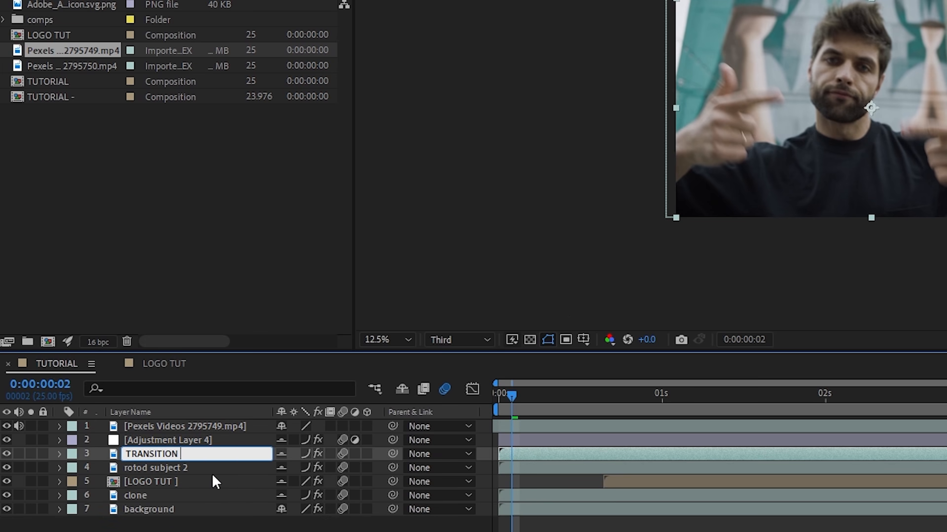
{"action": "key", "text": "Return"}
{"action": "left_click_drag", "start_coordinate": [164, 454], "coordinate": [185, 425]}
{"action": "scroll", "coordinate": [735, 143], "scroll_direction": "up", "scroll_amount": 1}
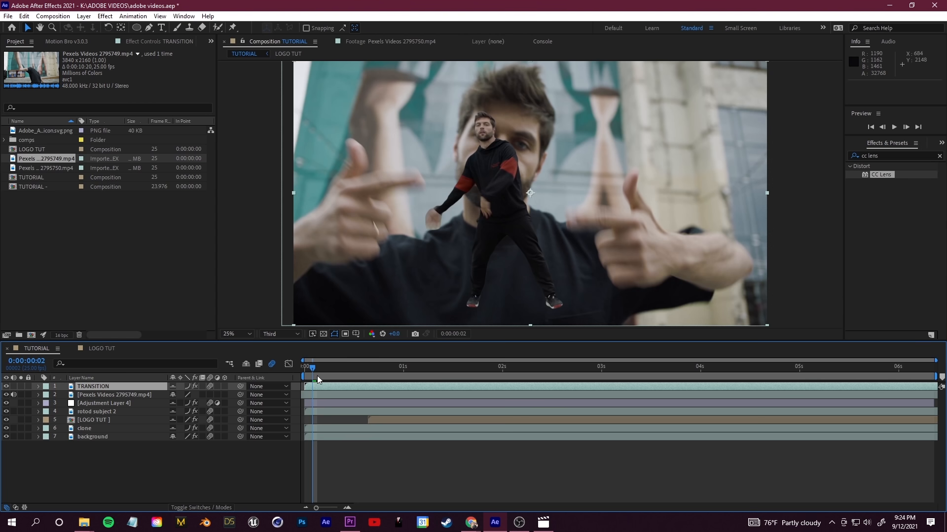
Trim the TRANSITION layer to start shortly before the LOGO TUT layer and end at 0:00:00:21, removing the split-off remainder
{"action": "left_click_drag", "start_coordinate": [312, 368], "coordinate": [378, 373]}
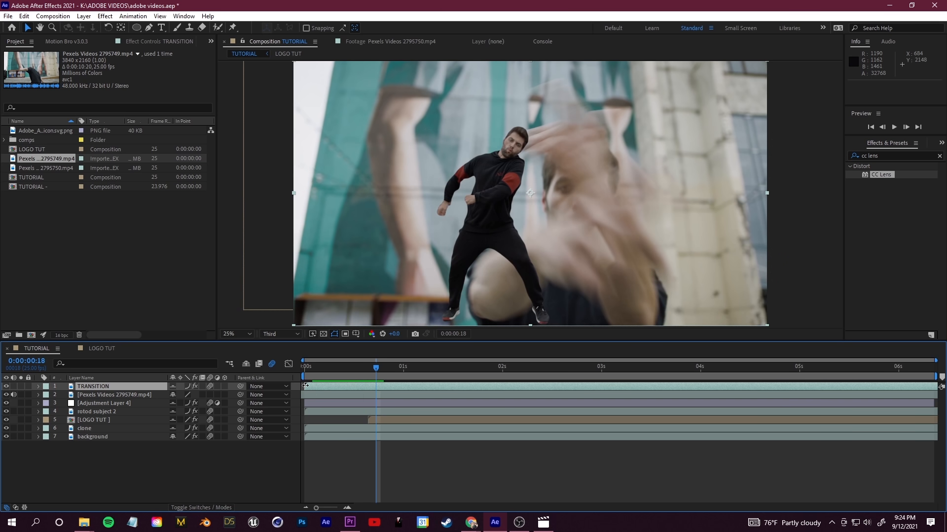
{"action": "left_click_drag", "start_coordinate": [305, 386], "coordinate": [385, 374]}
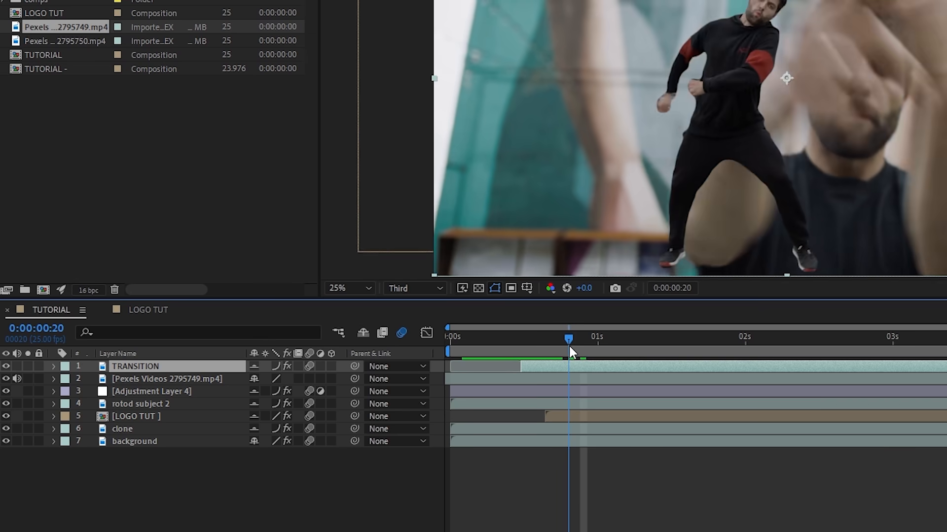
{"action": "left_click_drag", "start_coordinate": [569, 345], "coordinate": [570, 344]}
{"action": "key", "text": "ctrl+shift+d"}
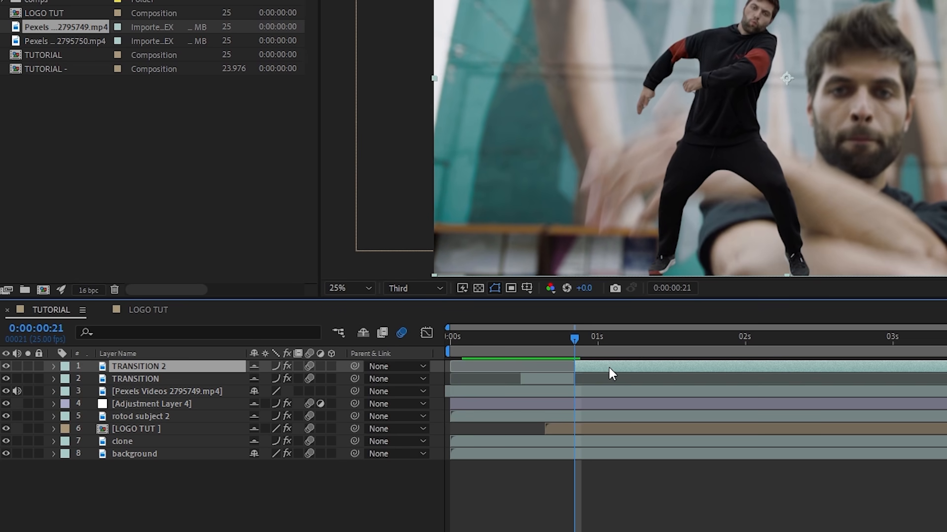
{"action": "key", "text": "Delete"}
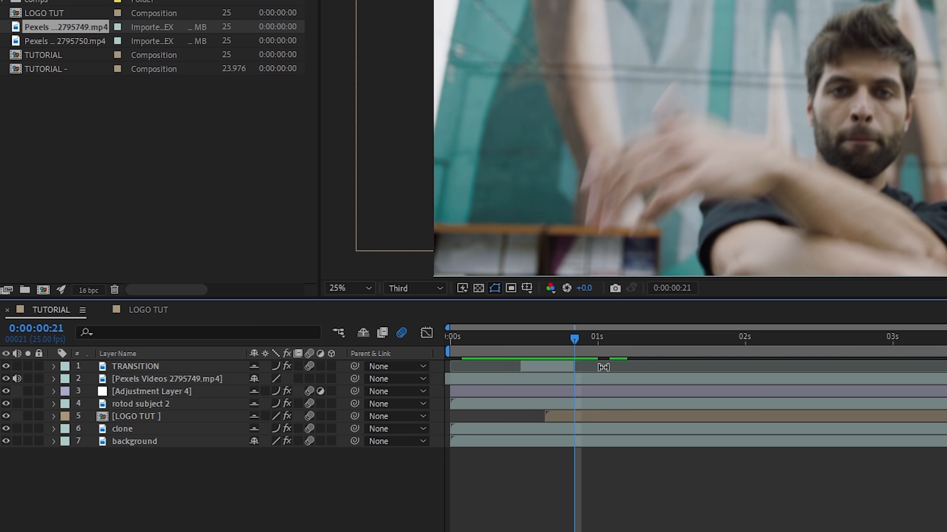
Split the Pexels Videos 2795749.mp4 layer at 0:00:00:21 and delete the part after the cut
{"action": "left_click", "coordinate": [609, 380]}
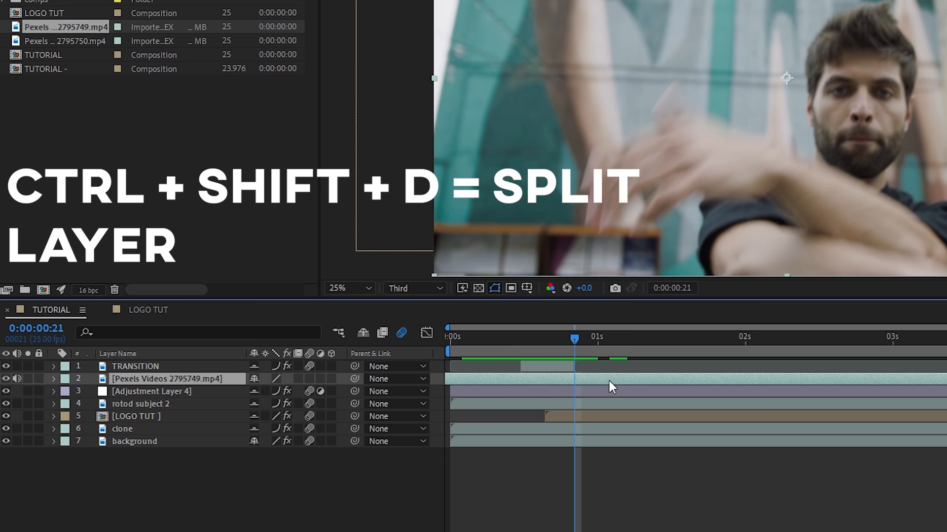
{"action": "key", "text": "ctrl+shift+d"}
{"action": "key", "text": "Delete"}
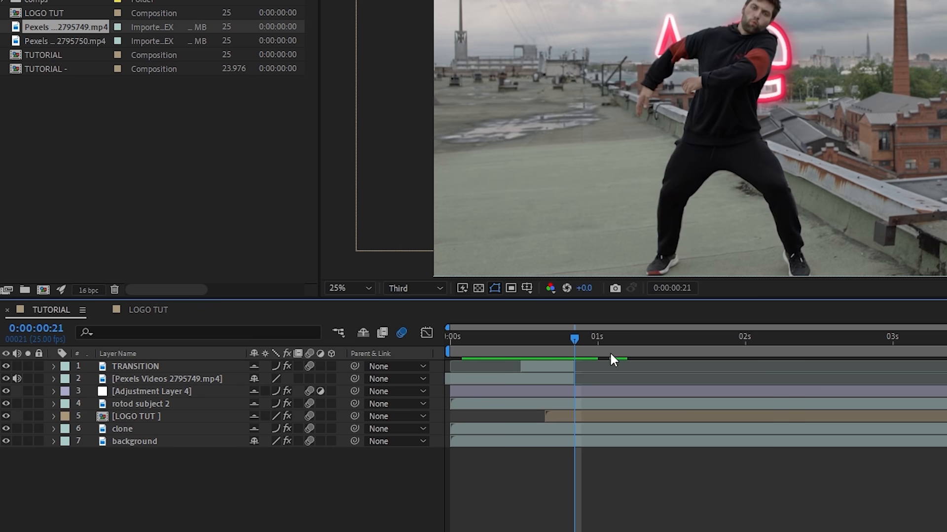
Play back the TUTORIAL composition from its start and scrub around the cut to check the transition
{"action": "left_click_drag", "start_coordinate": [574, 339], "coordinate": [491, 344]}
{"action": "key", "text": "space"}
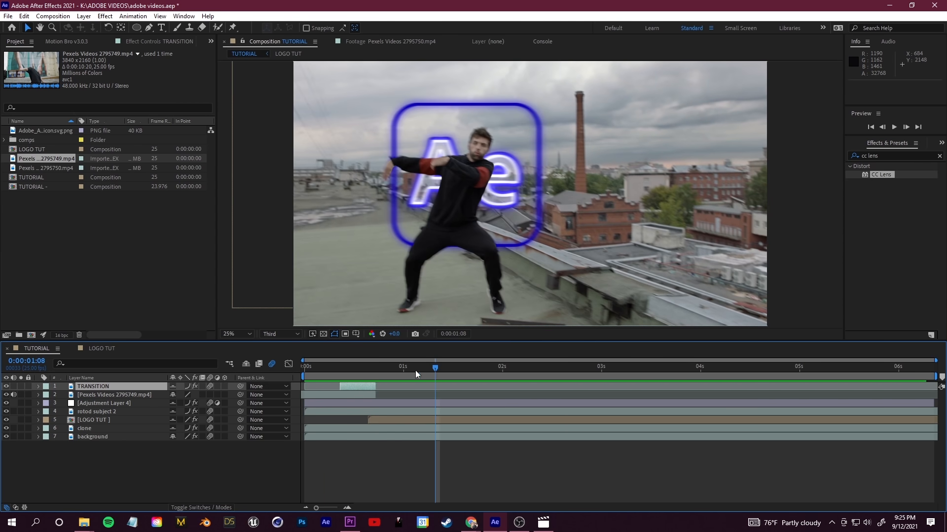
{"action": "key", "text": "space"}
{"action": "mouse_move", "coordinate": [330, 383]}
{"action": "left_mouse_down"}
{"action": "mouse_move", "coordinate": [394, 381]}
{"action": "mouse_move", "coordinate": [348, 388]}
{"action": "left_mouse_up"}
{"action": "key", "text": "space"}
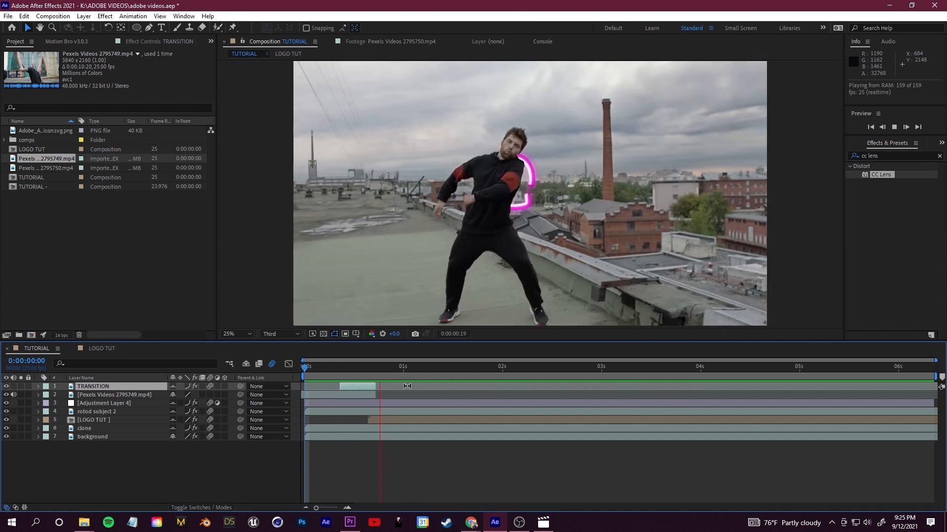
{"action": "left_click", "coordinate": [416, 370]}
{"action": "left_click_drag", "start_coordinate": [407, 375], "coordinate": [378, 386]}
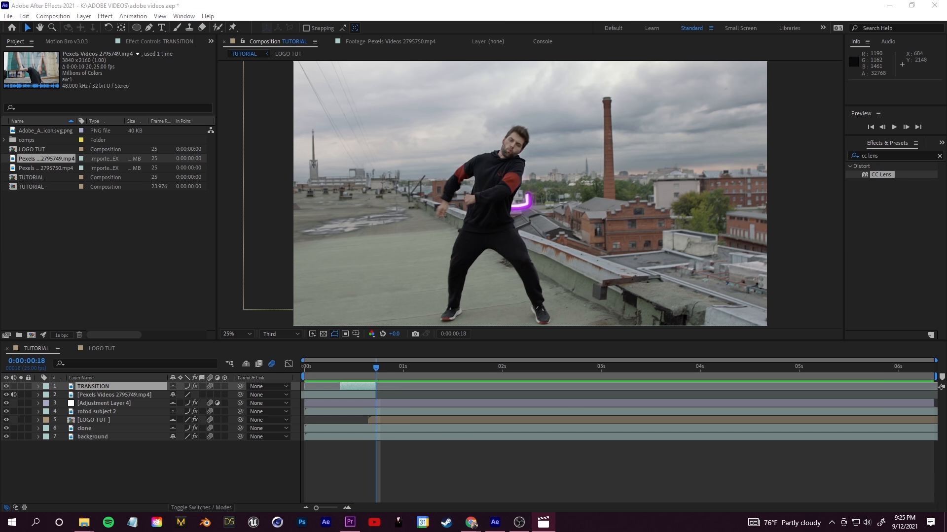
Create a composition named TRANSITION COMP containing both Pexels clips, with the 2795750 clip above the 2795749 clip
{"action": "left_click", "coordinate": [407, 3]}
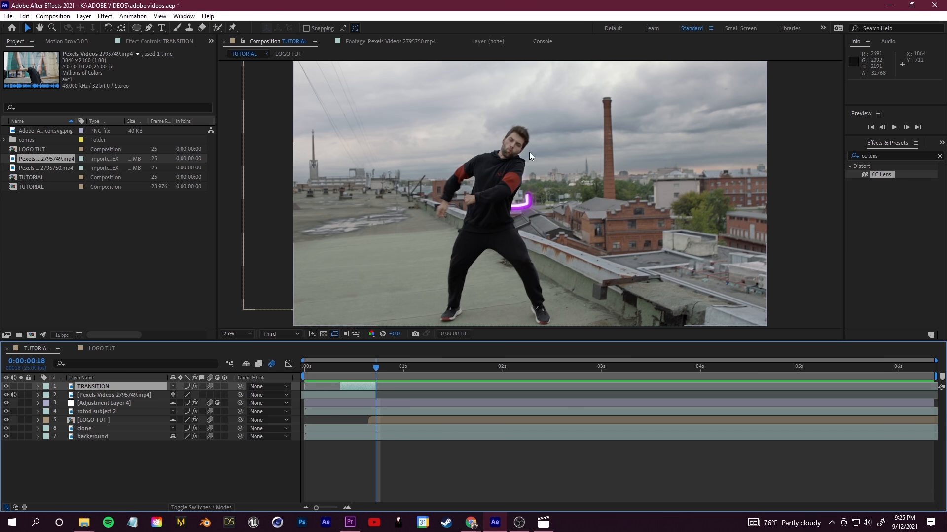
{"action": "left_click", "coordinate": [31, 336]}
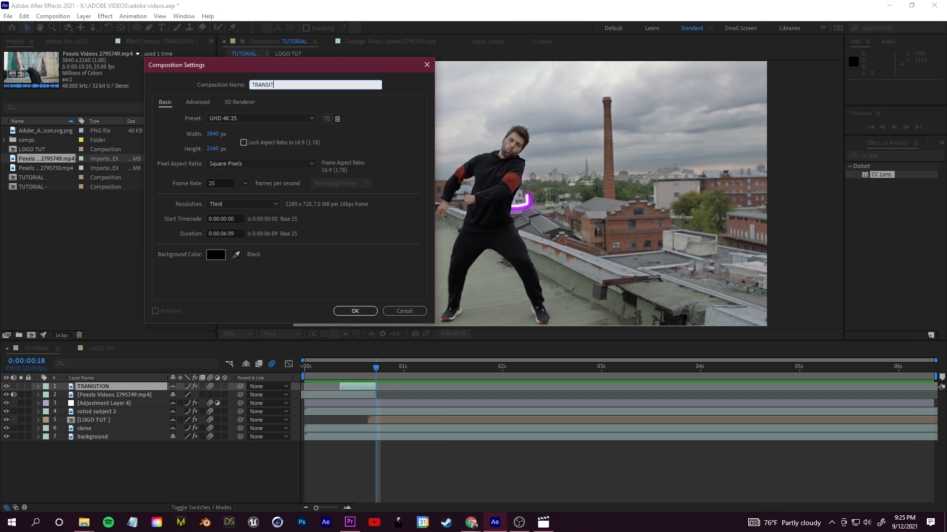
{"action": "left_click", "coordinate": [362, 314]}
{"action": "left_click_drag", "start_coordinate": [37, 161], "coordinate": [49, 205]}
Rename the rooftop clip's layer to 1 and the Pexels Videos 2795749.mp4 layer to 2
{"action": "right_click", "coordinate": [109, 386]}
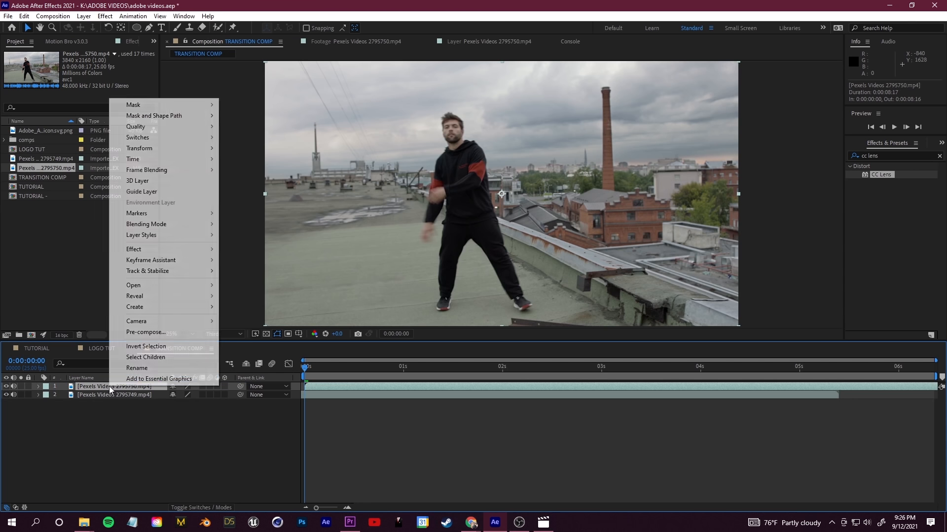
{"action": "left_click", "coordinate": [155, 368]}
{"action": "type", "text": "1"}
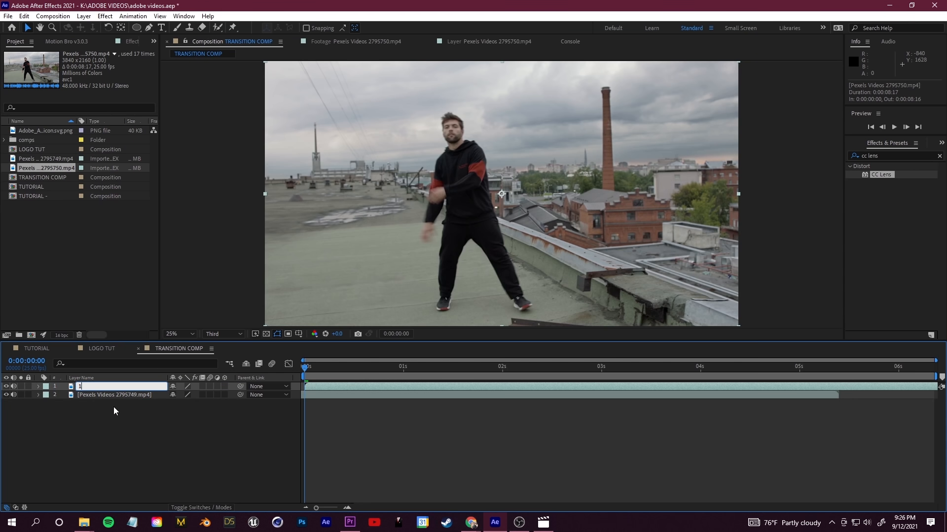
{"action": "key", "text": "Return"}
{"action": "right_click", "coordinate": [106, 398]}
{"action": "left_click", "coordinate": [144, 378]}
{"action": "type", "text": "2"}
{"action": "key", "text": "Return"}
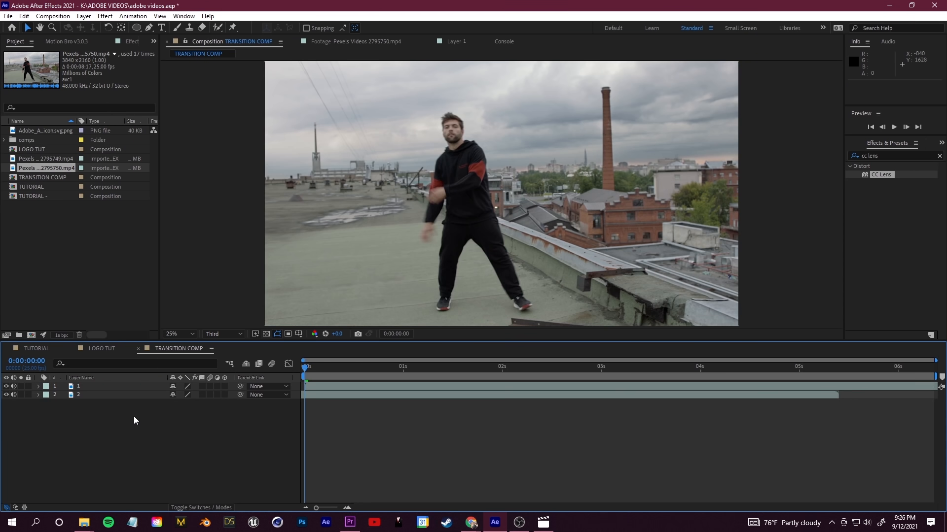
Open layer 2 in its own Layer view and activate the Roto Brush tool
{"action": "left_click", "coordinate": [104, 393]}
{"action": "double_click", "coordinate": [100, 393]}
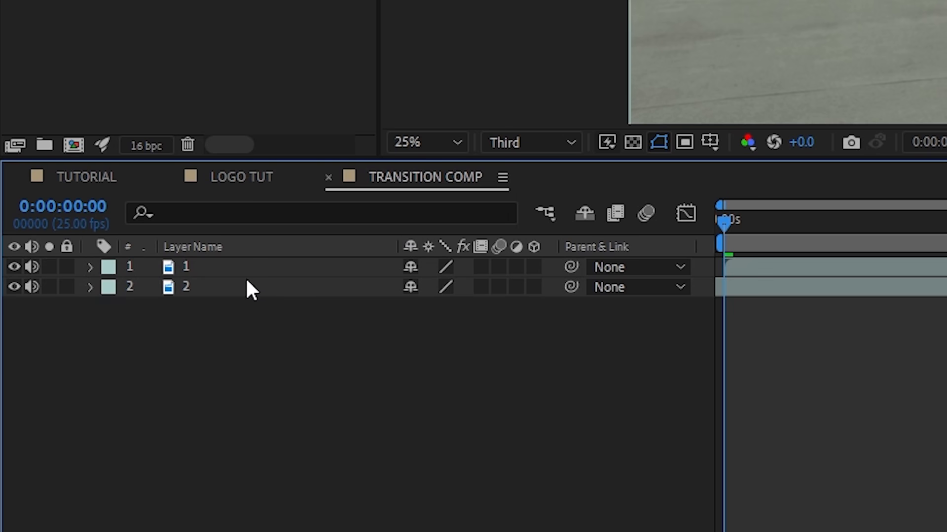
{"action": "left_click", "coordinate": [102, 393]}
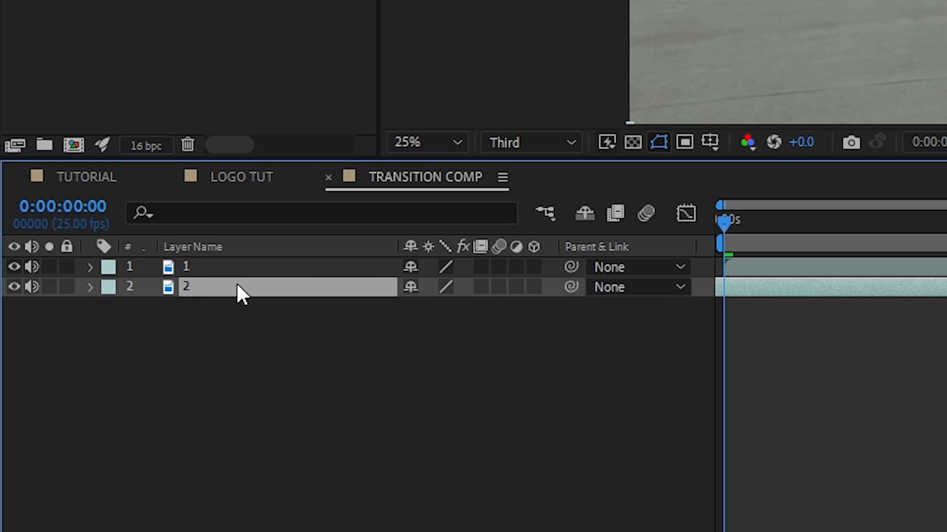
{"action": "double_click", "coordinate": [237, 286]}
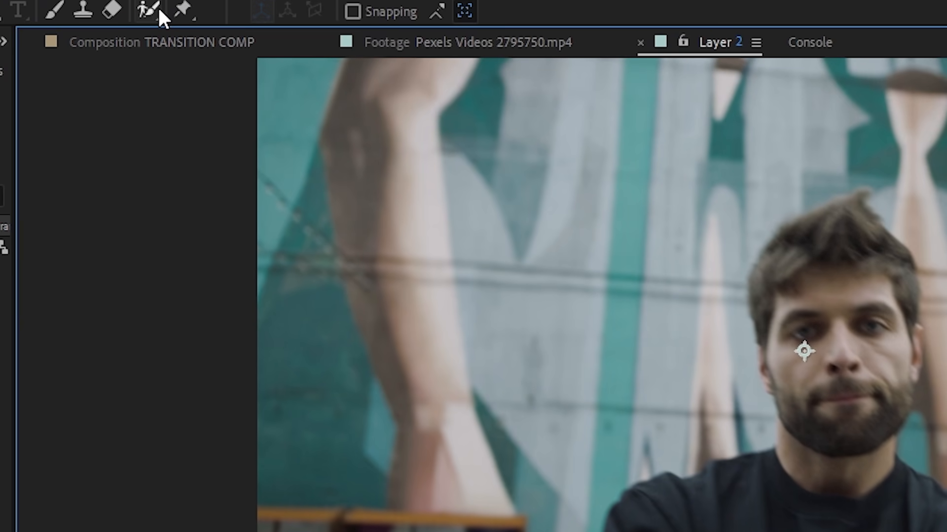
{"action": "left_click", "coordinate": [217, 28]}
{"action": "key", "text": "space"}
{"action": "mouse_move", "coordinate": [489, 213]}
{"action": "left_mouse_down"}
{"action": "mouse_move", "coordinate": [493, 159]}
{"action": "mouse_move", "coordinate": [491, 184]}
{"action": "left_mouse_up"}
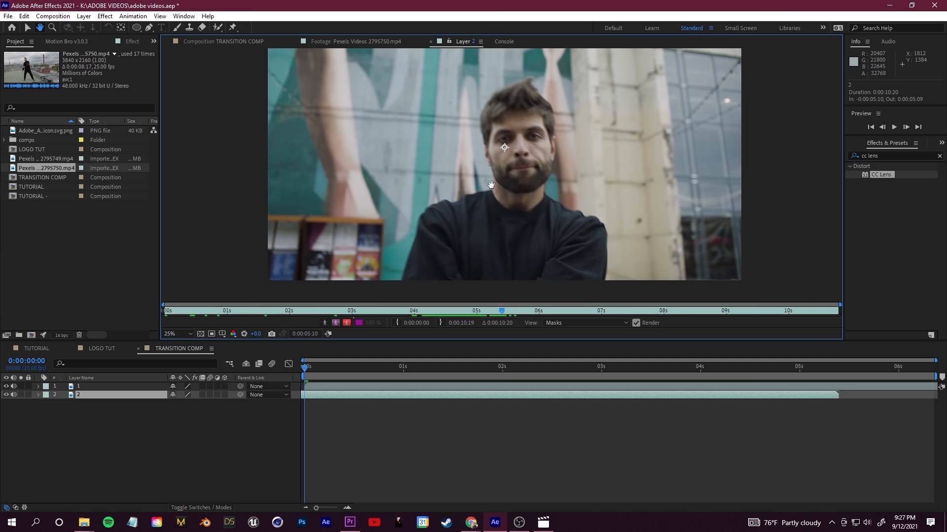
Split layer 2 at 0:00:00:00, discarding the earlier part, and rename the remaining layer 2
{"action": "key", "text": "ctrl+d"}
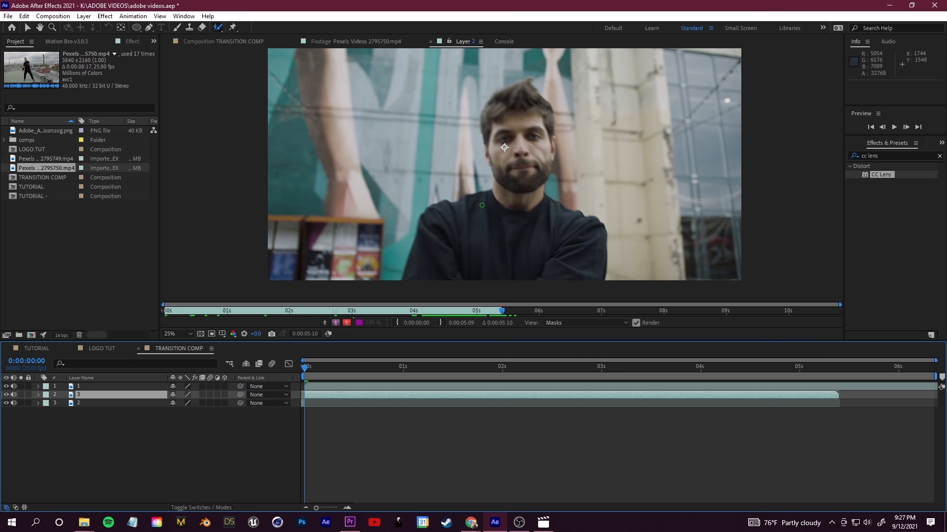
{"action": "left_click", "coordinate": [123, 403]}
{"action": "key", "text": "Delete"}
{"action": "right_click", "coordinate": [108, 393]}
{"action": "key", "text": "Escape"}
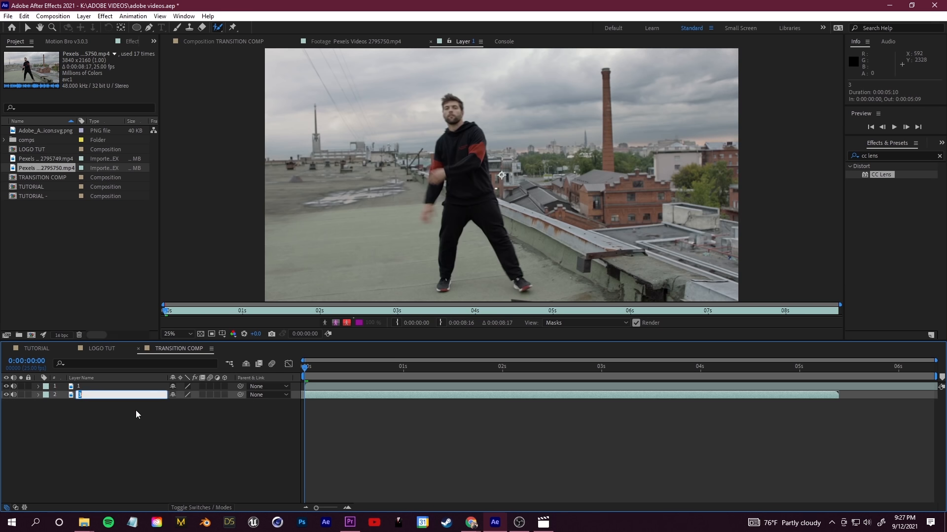
{"action": "type", "text": "2"}
{"action": "key", "text": "Return"}
Open the trimmed layer 2 in its Layer view and paint a Roto Brush foreground stroke over the man
{"action": "left_click", "coordinate": [27, 29]}
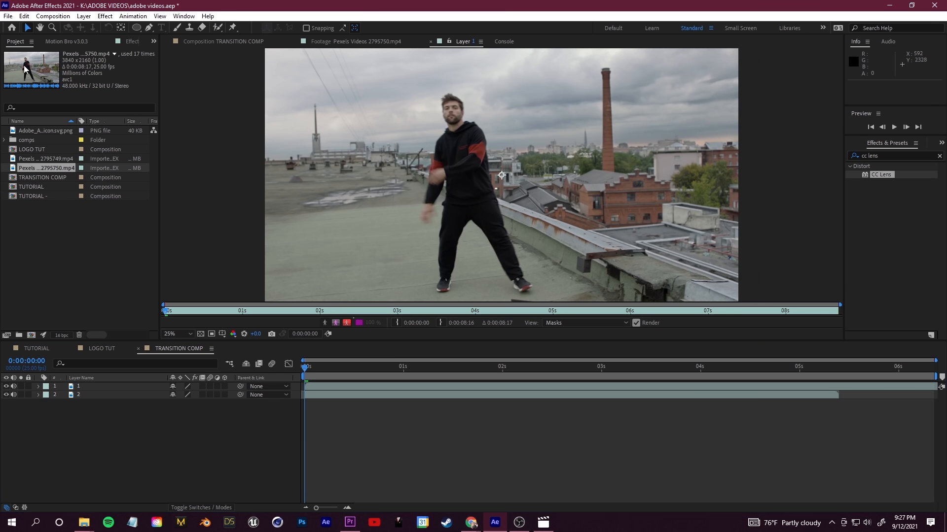
{"action": "double_click", "coordinate": [95, 395]}
{"action": "left_click", "coordinate": [217, 28]}
{"action": "mouse_move", "coordinate": [484, 247]}
{"action": "left_mouse_down"}
{"action": "mouse_move", "coordinate": [442, 192]}
{"action": "mouse_move", "coordinate": [418, 199]}
{"action": "left_mouse_up"}
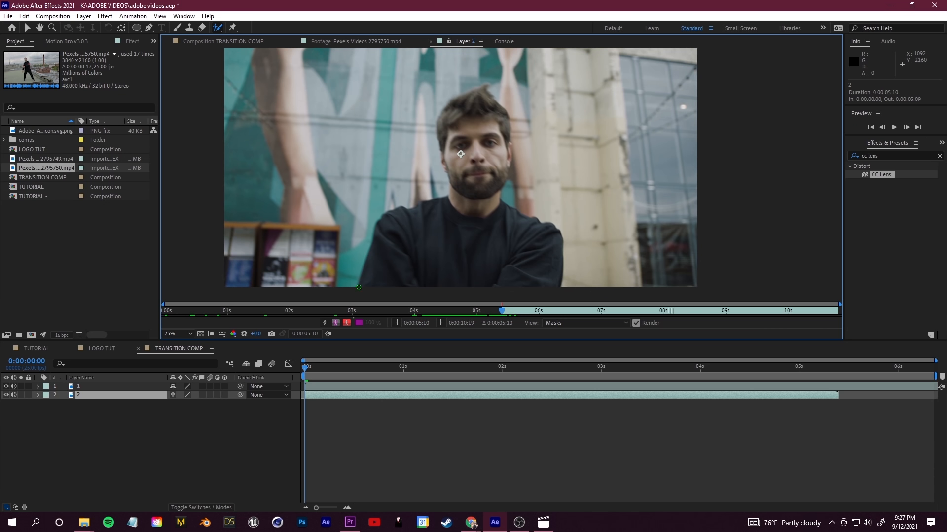
{"action": "mouse_move", "coordinate": [363, 283]}
{"action": "left_mouse_down"}
{"action": "mouse_move", "coordinate": [375, 226]}
{"action": "mouse_move", "coordinate": [434, 194]}
{"action": "mouse_move", "coordinate": [468, 106]}
{"action": "mouse_move", "coordinate": [488, 197]}
{"action": "mouse_move", "coordinate": [540, 282]}
{"action": "mouse_move", "coordinate": [482, 178]}
{"action": "mouse_move", "coordinate": [488, 133]}
{"action": "left_mouse_up"}
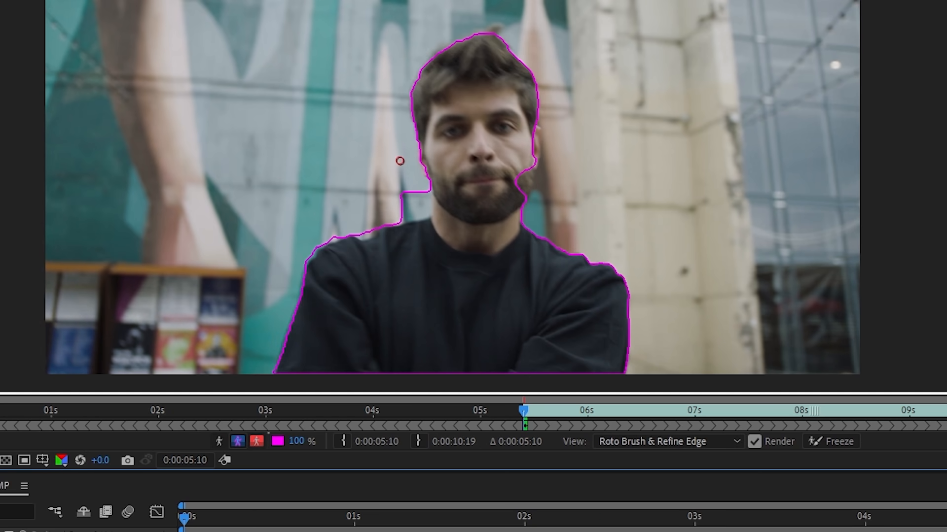
Refine the Roto Brush outline around the man's head, neck and shoulders with added and subtracted strokes
{"action": "mouse_move", "coordinate": [400, 161]}
{"action": "left_mouse_down"}
{"action": "mouse_move", "coordinate": [414, 207]}
{"action": "mouse_move", "coordinate": [307, 200]}
{"action": "left_mouse_up"}
{"action": "scroll", "coordinate": [602, 194], "scroll_direction": "up", "scroll_amount": 2}
{"action": "left_click_drag", "start_coordinate": [546, 134], "coordinate": [504, 233]}
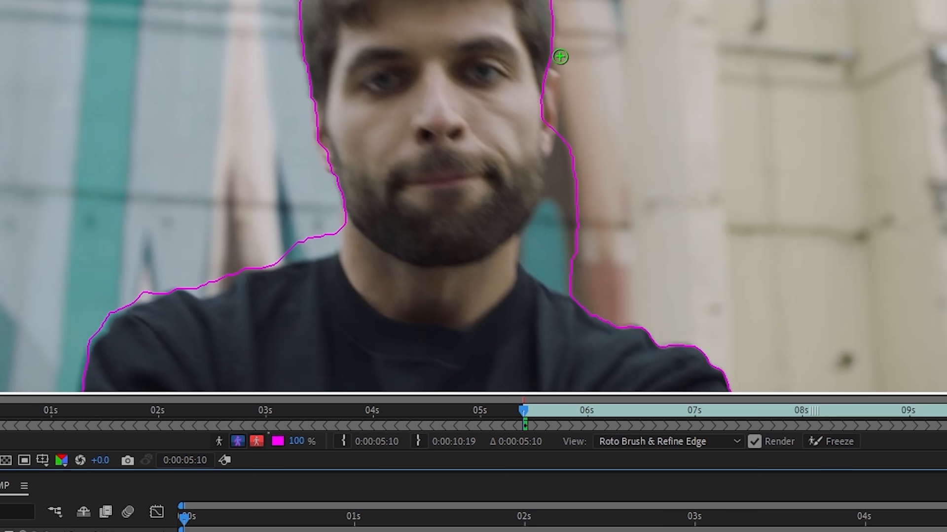
{"action": "mouse_move", "coordinate": [546, 73]}
{"action": "left_mouse_down"}
{"action": "mouse_move", "coordinate": [544, 151]}
{"action": "mouse_move", "coordinate": [515, 202]}
{"action": "mouse_move", "coordinate": [542, 237]}
{"action": "left_mouse_up"}
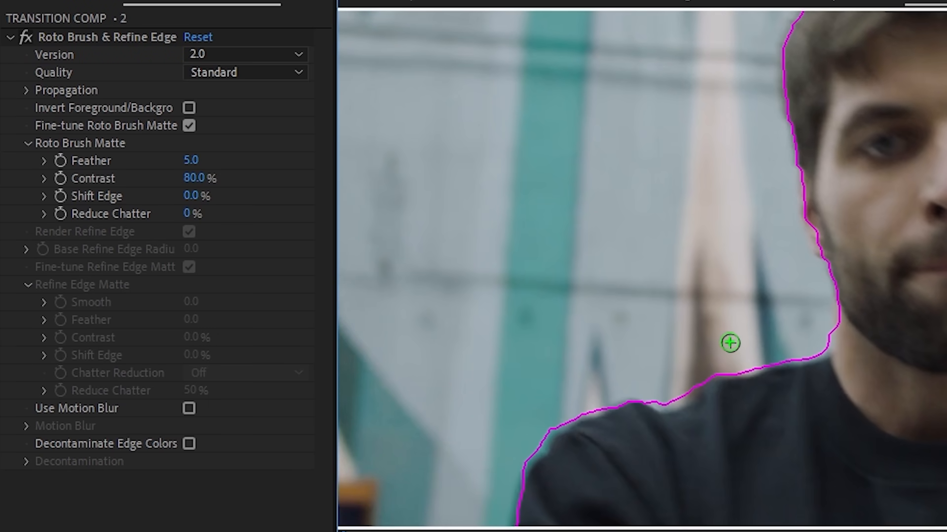
Set the Roto Brush Matte feather to 27.7 and propagate the cutout forward through the following frames
{"action": "mouse_move", "coordinate": [197, 159]}
{"action": "left_mouse_down"}
{"action": "mouse_move", "coordinate": [327, 157]}
{"action": "mouse_move", "coordinate": [439, 167]}
{"action": "mouse_move", "coordinate": [445, 179]}
{"action": "left_mouse_up"}
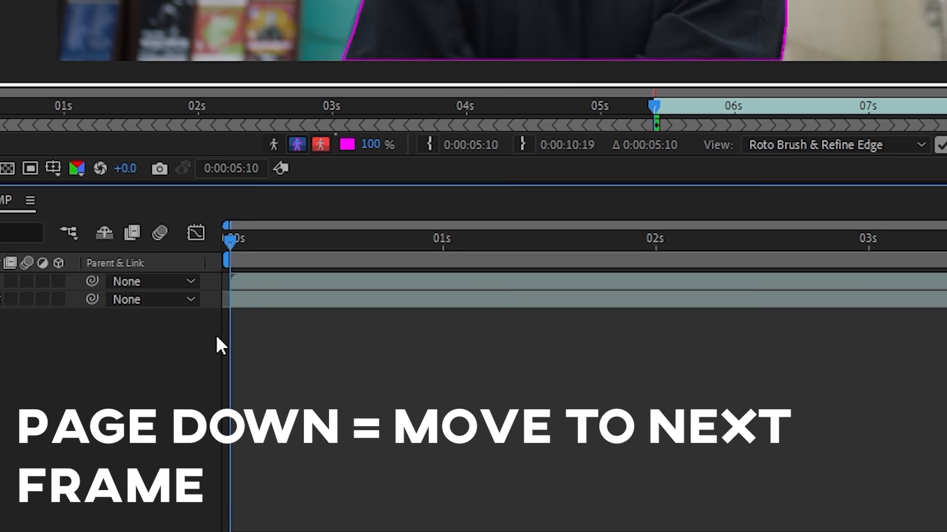
{"action": "key", "text": "Page_Down"}
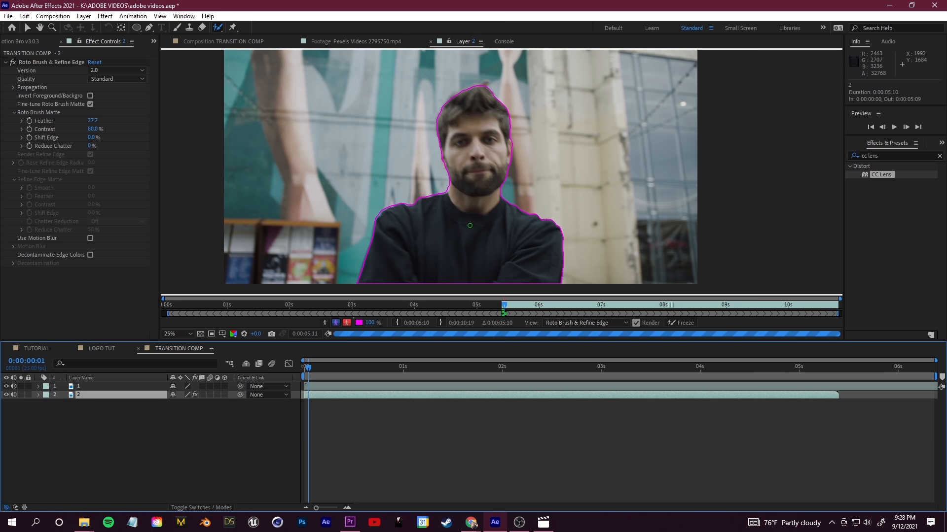
{"action": "key", "text": "space"}
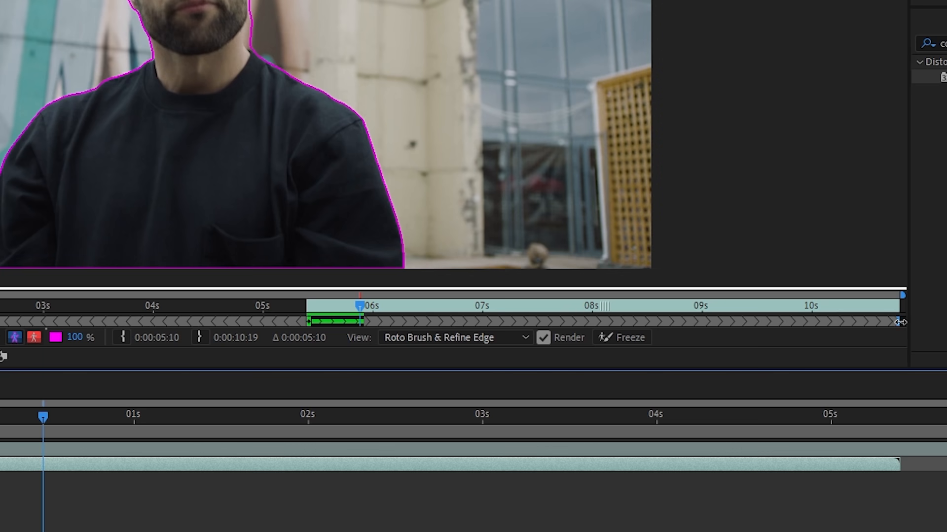
Shorten the Roto Brush span on layer 2 to end at about 0:00:05:23
{"action": "left_click_drag", "start_coordinate": [836, 313], "coordinate": [590, 314]}
{"action": "mouse_move", "coordinate": [462, 321]}
{"action": "left_mouse_down"}
{"action": "mouse_move", "coordinate": [370, 322]}
{"action": "mouse_move", "coordinate": [368, 335]}
{"action": "mouse_move", "coordinate": [384, 324]}
{"action": "left_mouse_up"}
{"action": "scroll", "coordinate": [348, 322], "scroll_direction": "up", "scroll_amount": 1}
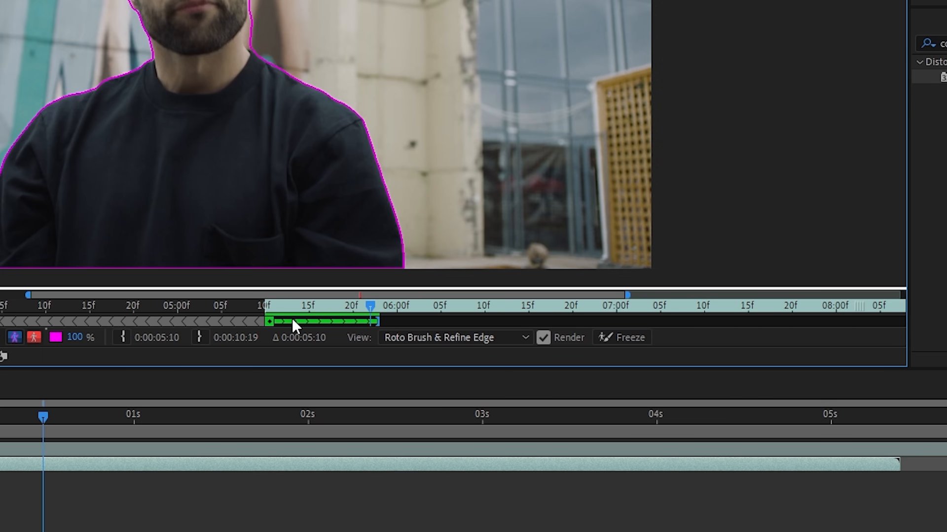
{"action": "scroll", "coordinate": [300, 326], "scroll_direction": "down", "scroll_amount": 1}
{"action": "left_click_drag", "start_coordinate": [4, 322], "coordinate": [308, 322]}
{"action": "scroll", "coordinate": [345, 321], "scroll_direction": "up", "scroll_amount": 2}
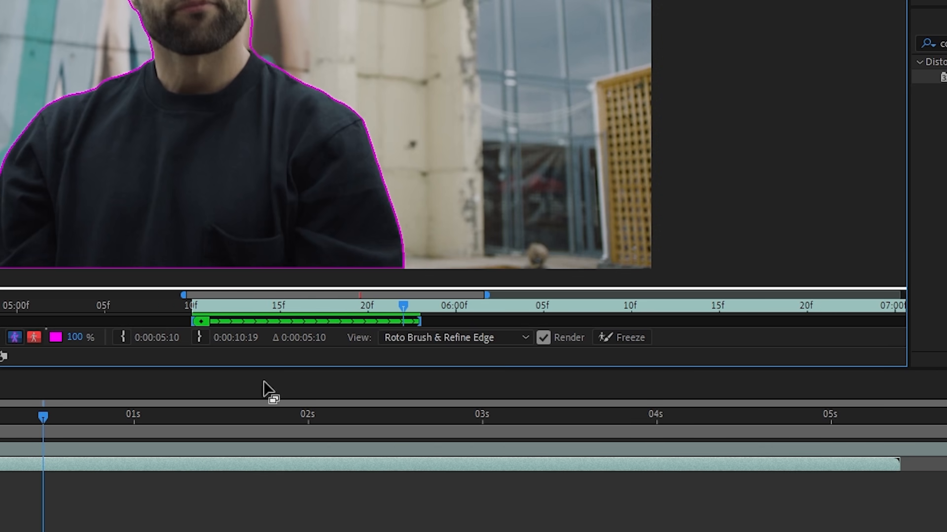
Freeze the Roto Brush propagation and move layer 2 above layer 1 in TRANSITION COMP
{"action": "left_click", "coordinate": [631, 338]}
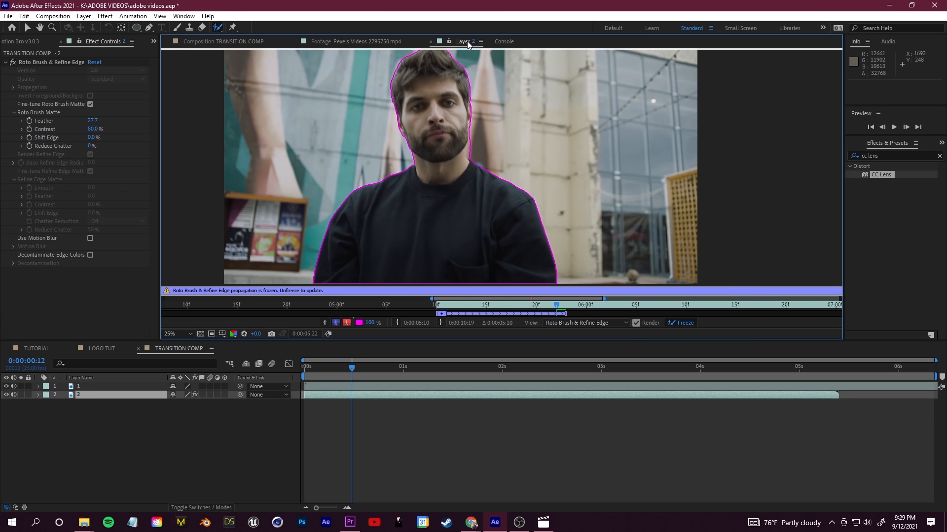
{"action": "left_click", "coordinate": [246, 43]}
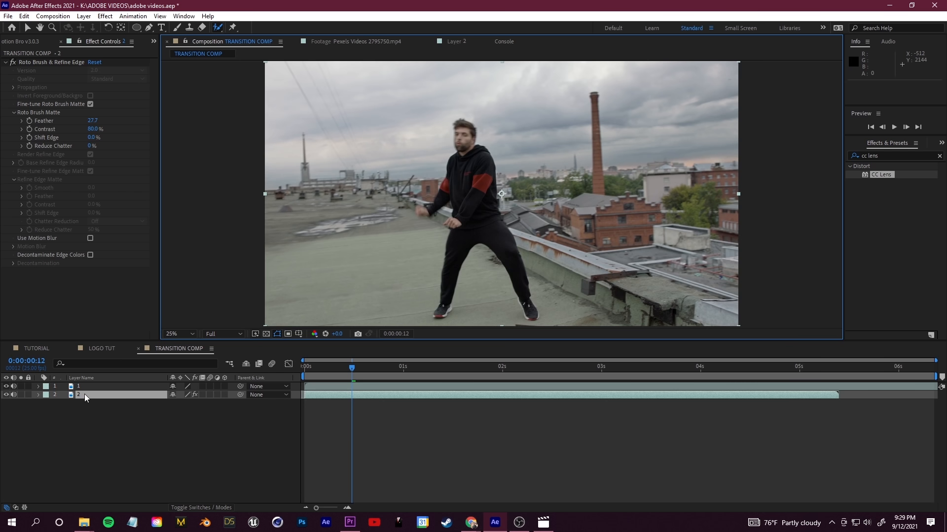
{"action": "left_click_drag", "start_coordinate": [86, 395], "coordinate": [90, 387]}
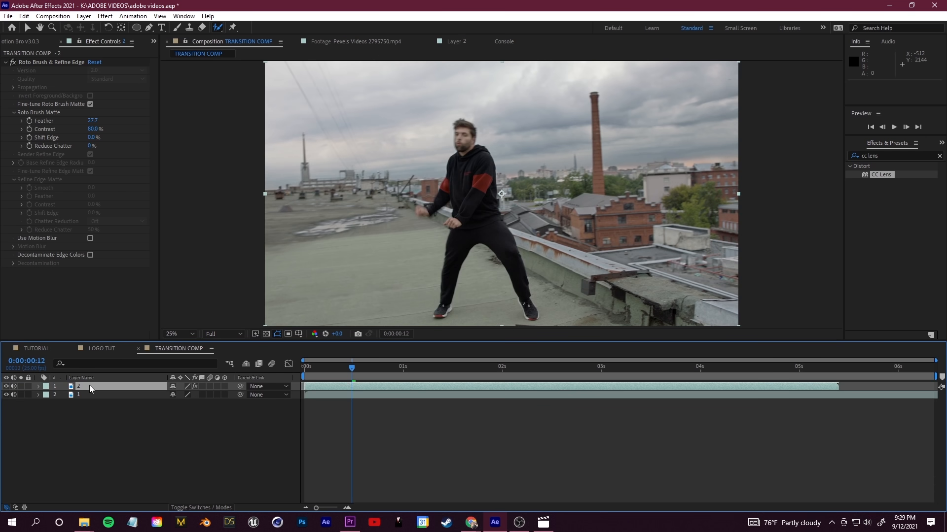
Trim the start of layer 2 to about 0:00:00:04 and preview the transition over the rooftop clip
{"action": "left_click_drag", "start_coordinate": [349, 367], "coordinate": [323, 366]}
{"action": "key", "text": "space"}
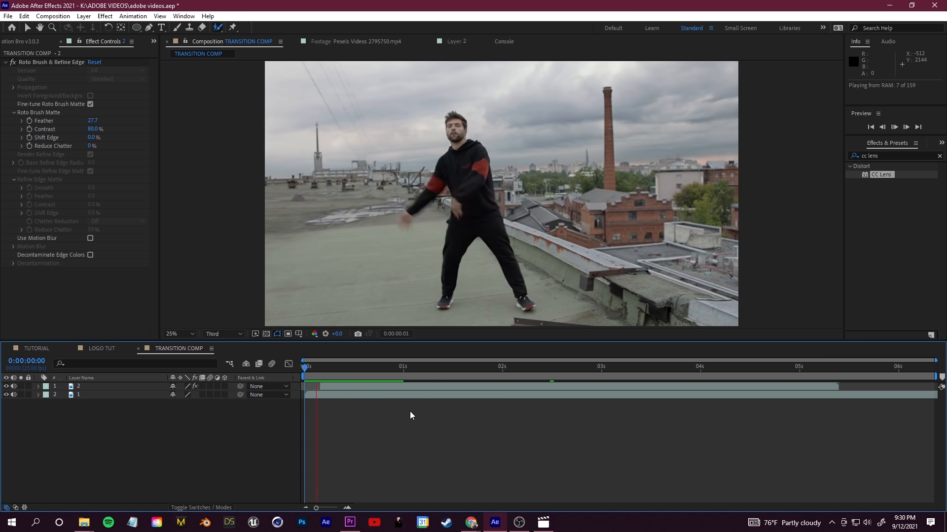
{"action": "left_click_drag", "start_coordinate": [410, 368], "coordinate": [305, 376]}
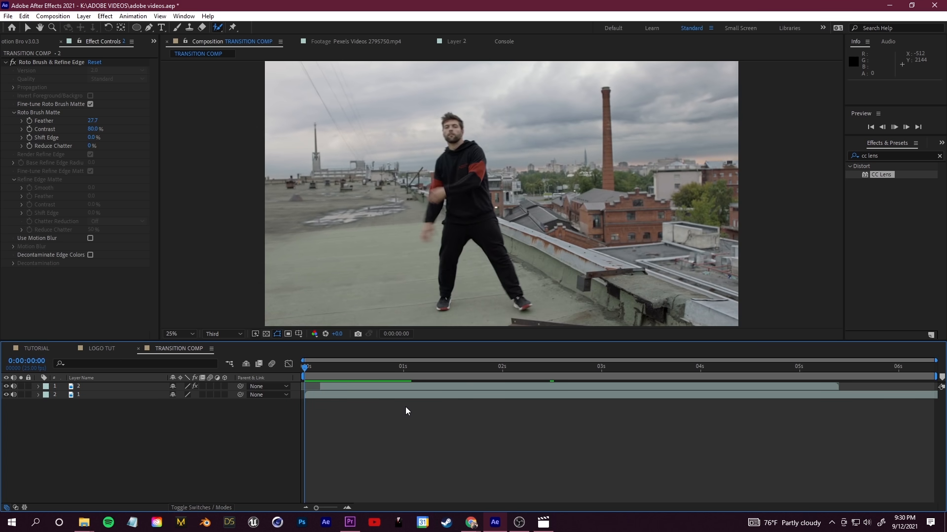
{"action": "key", "text": "space"}
{"action": "left_click_drag", "start_coordinate": [403, 369], "coordinate": [290, 368]}
{"action": "left_click_drag", "start_coordinate": [329, 372], "coordinate": [360, 370]}
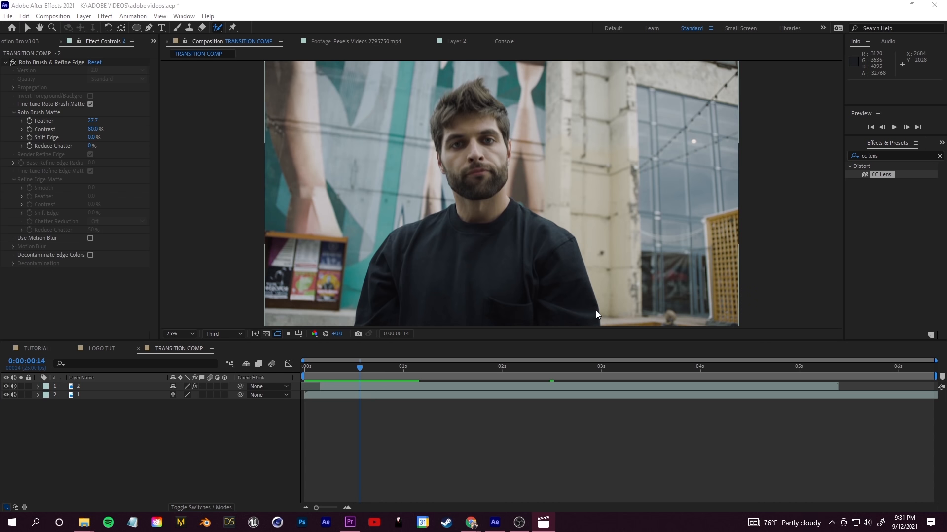
Create a new composition named matchcut from the project's items
{"action": "left_click", "coordinate": [154, 41]}
{"action": "left_click", "coordinate": [172, 53]}
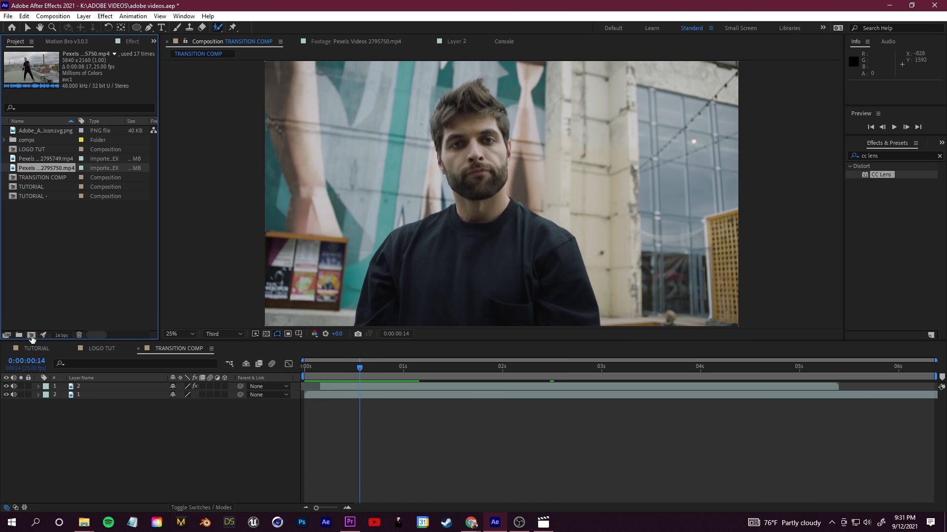
{"action": "left_click", "coordinate": [31, 335]}
{"action": "type", "text": "matchcut"}
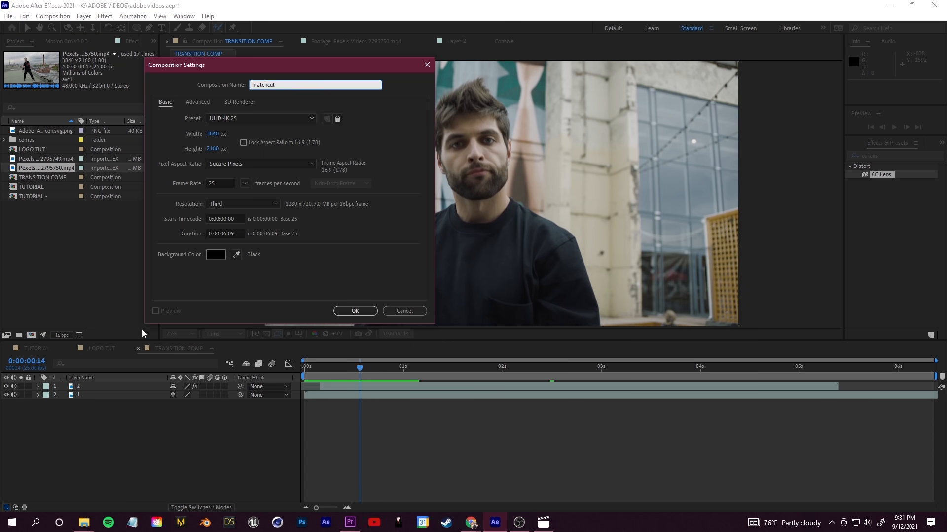
{"action": "left_click", "coordinate": [355, 312]}
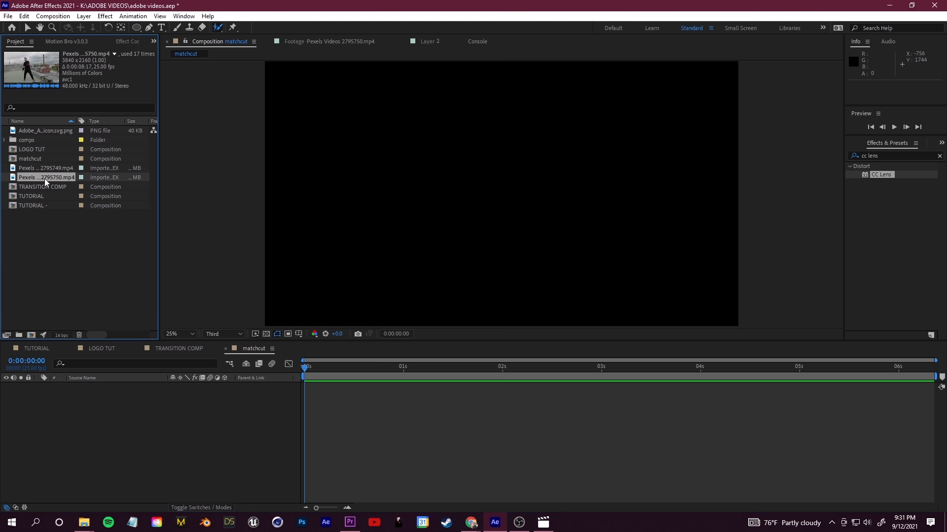
Add Pexels Videos 2795750.mp4 to the matchcut composition and place Pexels Videos 2795731.mp4 above it
{"action": "left_click_drag", "start_coordinate": [47, 180], "coordinate": [173, 432]}
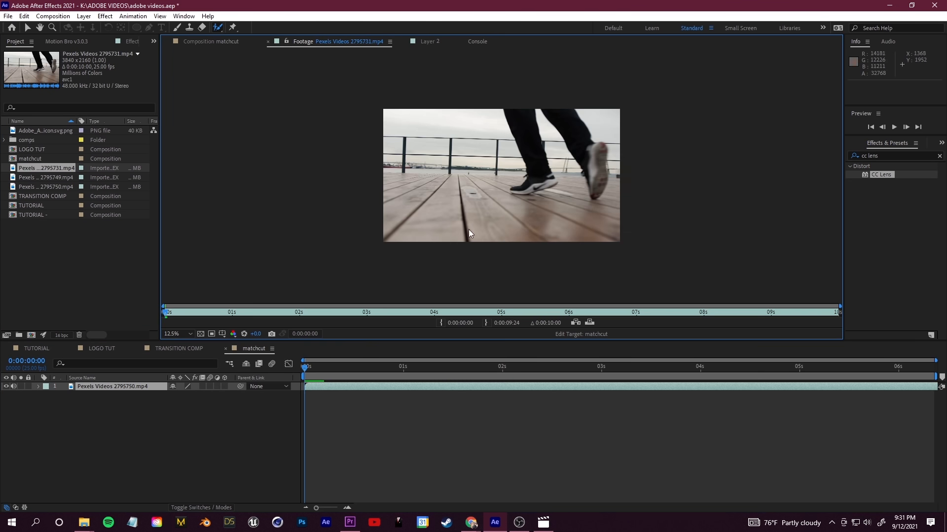
{"action": "mouse_move", "coordinate": [307, 367]}
{"action": "left_mouse_down"}
{"action": "mouse_move", "coordinate": [355, 378]}
{"action": "mouse_move", "coordinate": [302, 374]}
{"action": "left_mouse_up"}
{"action": "double_click", "coordinate": [46, 170]}
{"action": "left_click_drag", "start_coordinate": [47, 169], "coordinate": [108, 386]}
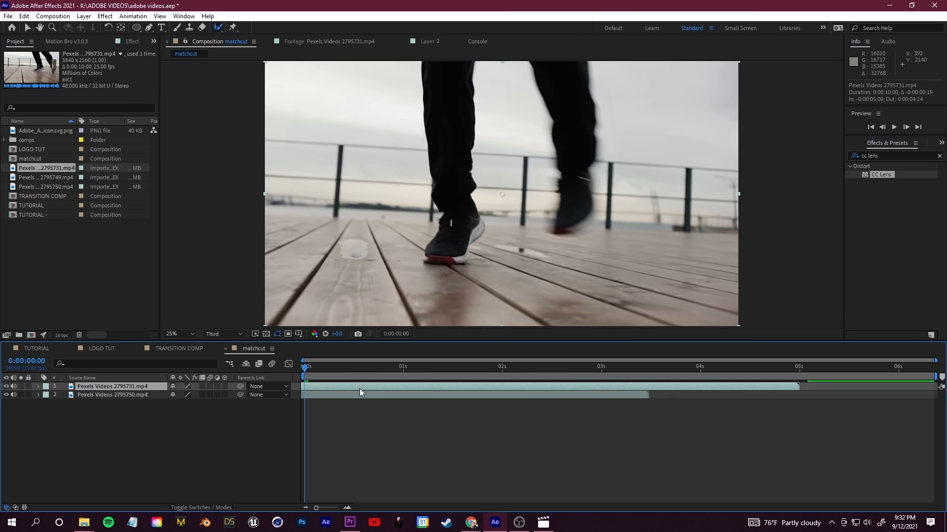
Slide the Pexels Videos 2795731.mp4 layer earlier to an in point of -0:00:02:17 and hide it
{"action": "left_click_drag", "start_coordinate": [360, 388], "coordinate": [592, 386]}
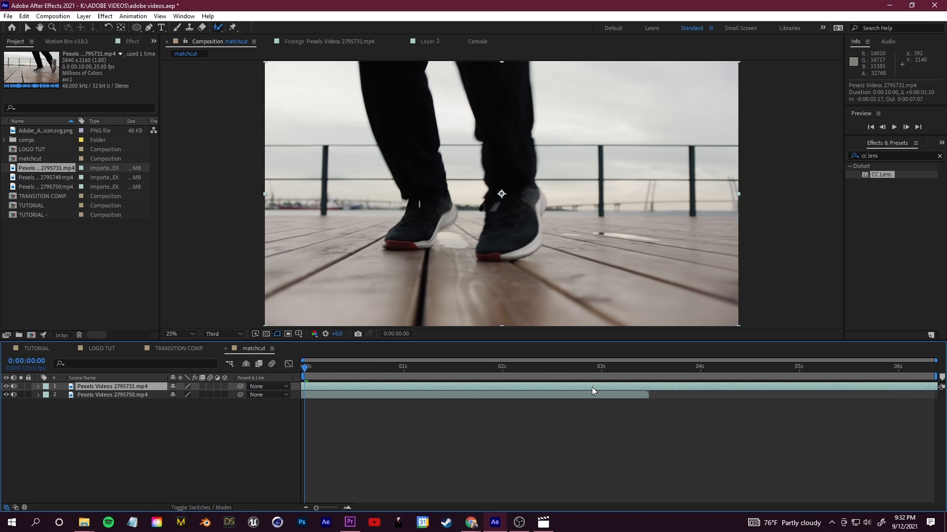
{"action": "left_click", "coordinate": [5, 387]}
{"action": "left_click", "coordinate": [5, 386]}
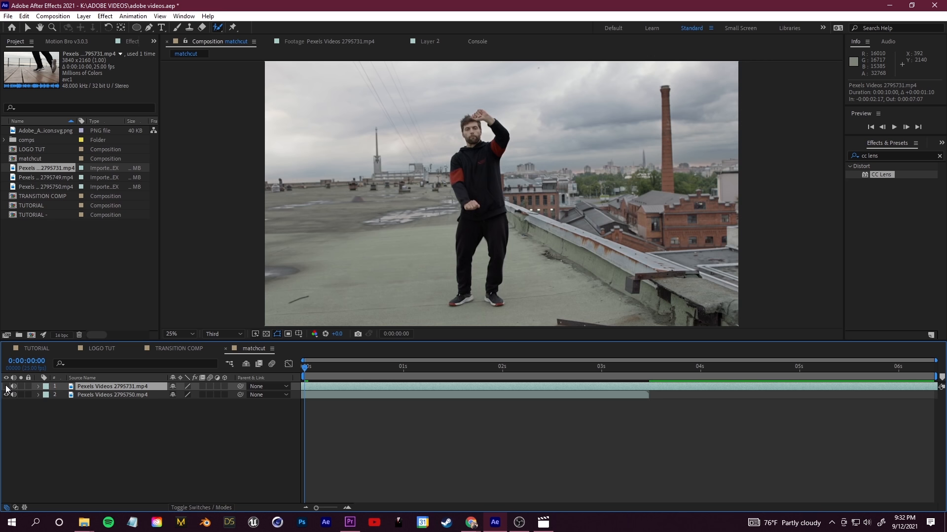
{"action": "key", "text": "alt+Tab"}
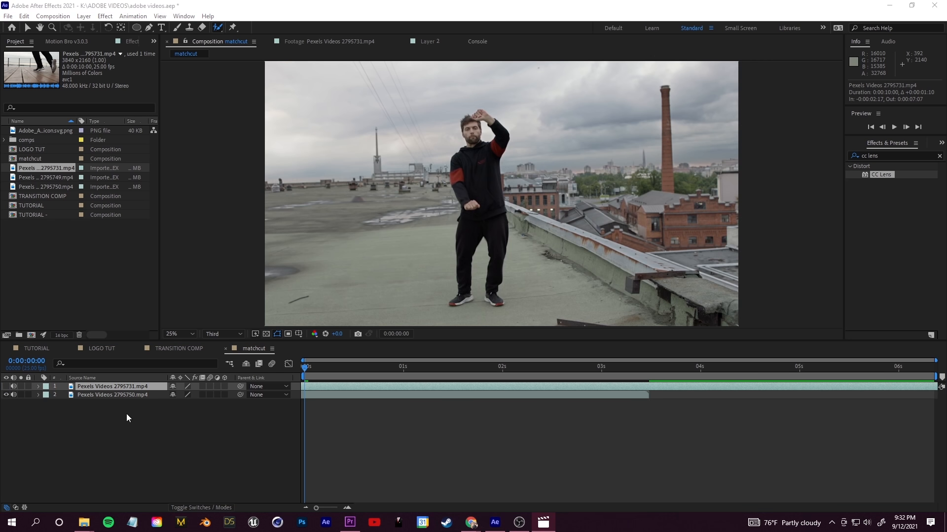
Add a two-node camera with a 17.50 mm focal length to the matchcut composition
{"action": "right_click", "coordinate": [108, 426]}
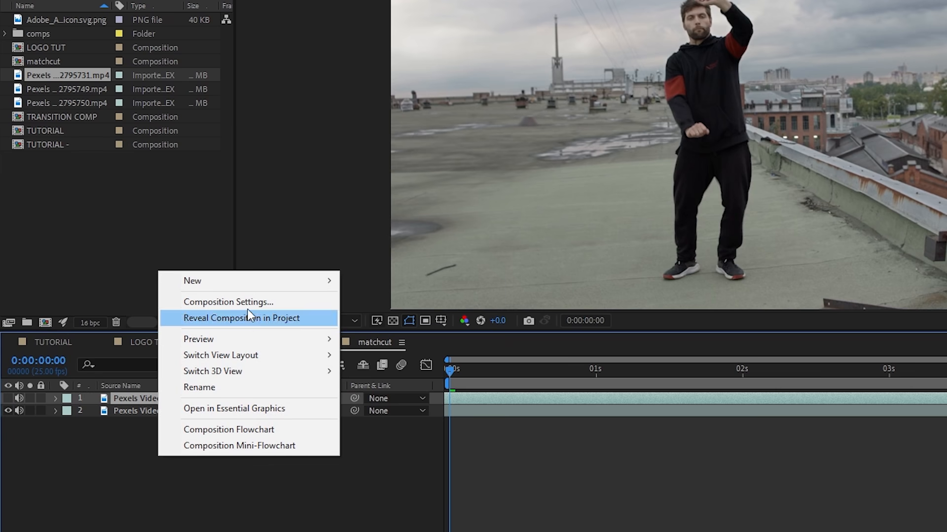
{"action": "mouse_move", "coordinate": [188, 307]}
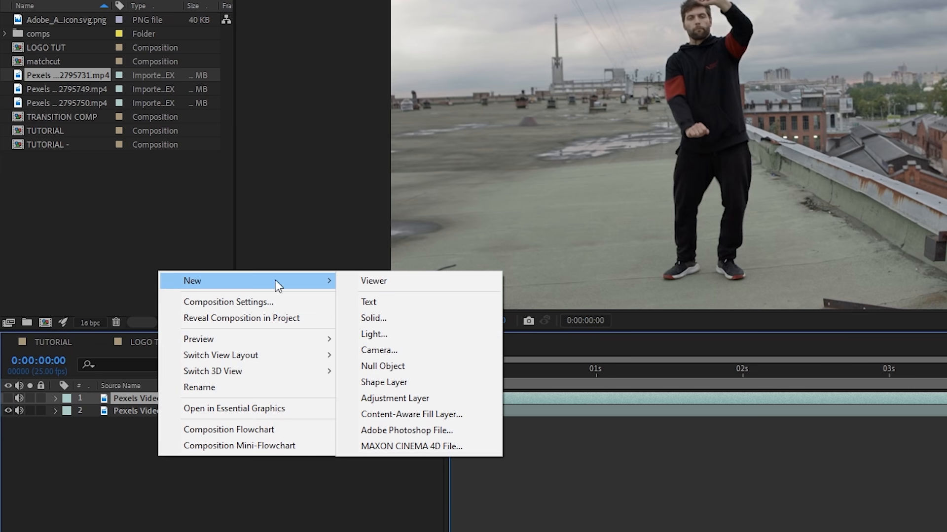
{"action": "left_click", "coordinate": [387, 349]}
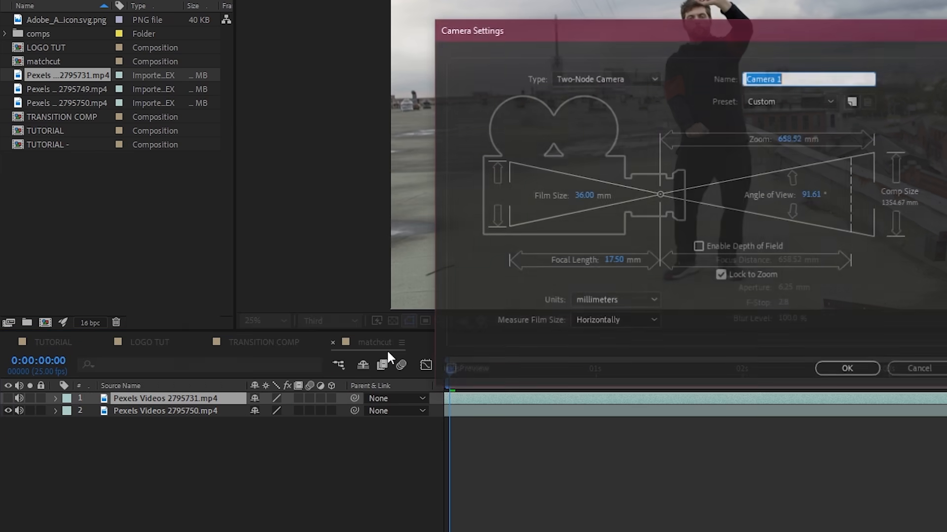
{"action": "left_click", "coordinate": [572, 368]}
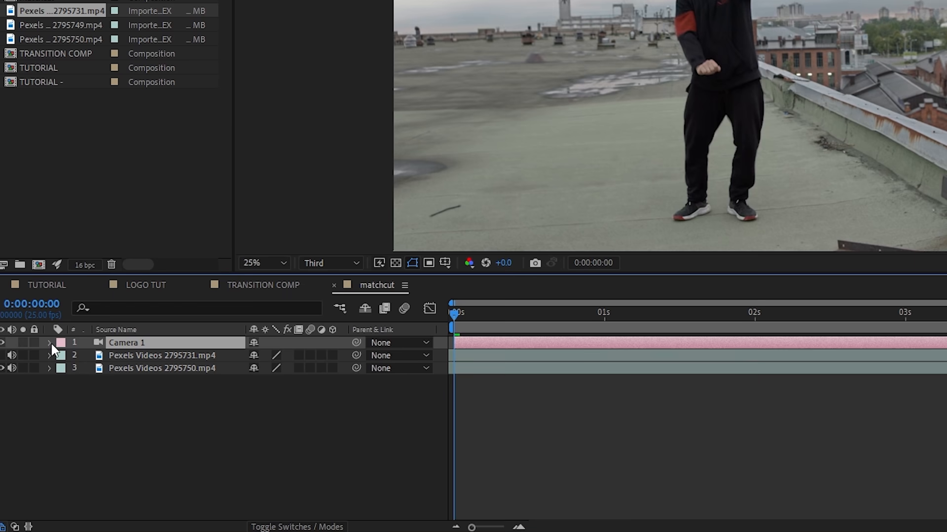
Enable keyframing at 0:00:00:00 for all Transform properties of Camera 1, from Point of Interest to Z Rotation
{"action": "left_click", "coordinate": [38, 386]}
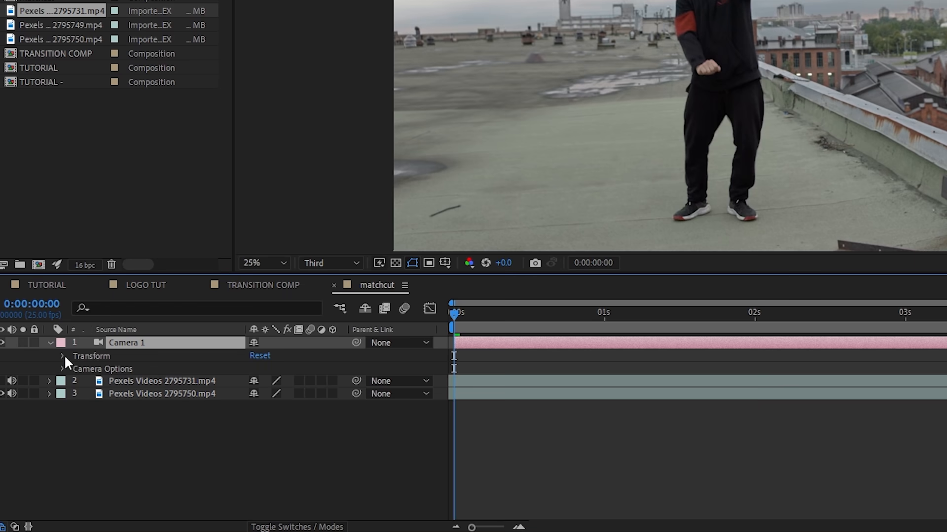
{"action": "left_click", "coordinate": [62, 356]}
{"action": "left_click_drag", "start_coordinate": [88, 368], "coordinate": [91, 444]}
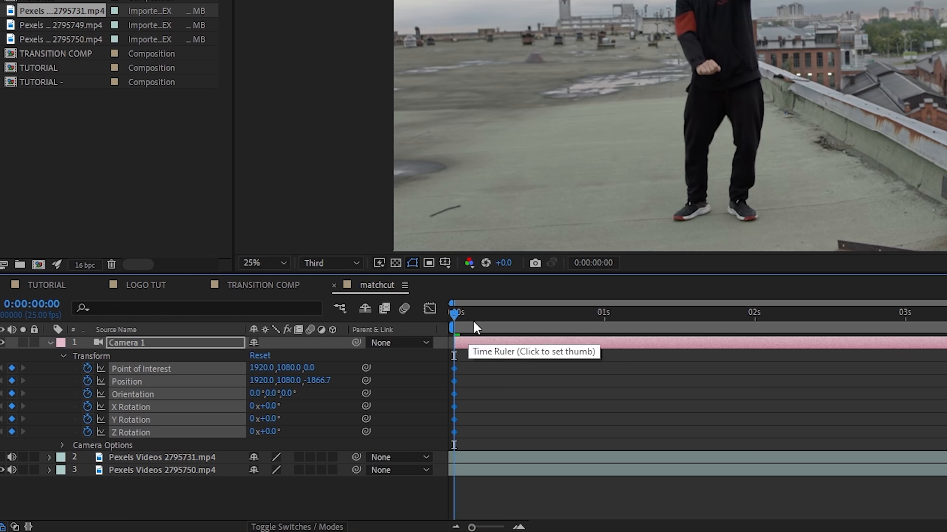
Go to 0:00:00:14 and make both Pexels video layers 3D
{"action": "left_click_drag", "start_coordinate": [453, 318], "coordinate": [540, 324]}
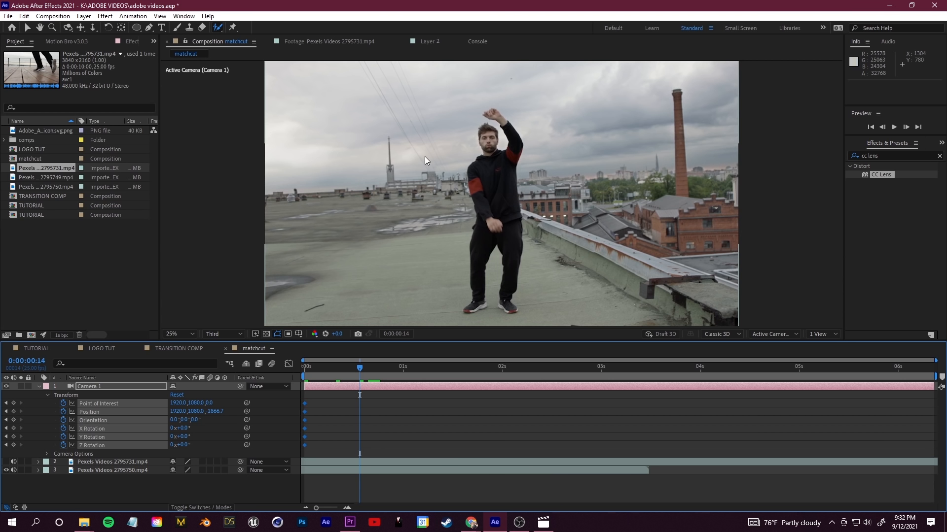
{"action": "key", "text": "c"}
{"action": "left_click", "coordinate": [193, 507]}
{"action": "left_click", "coordinate": [193, 507]}
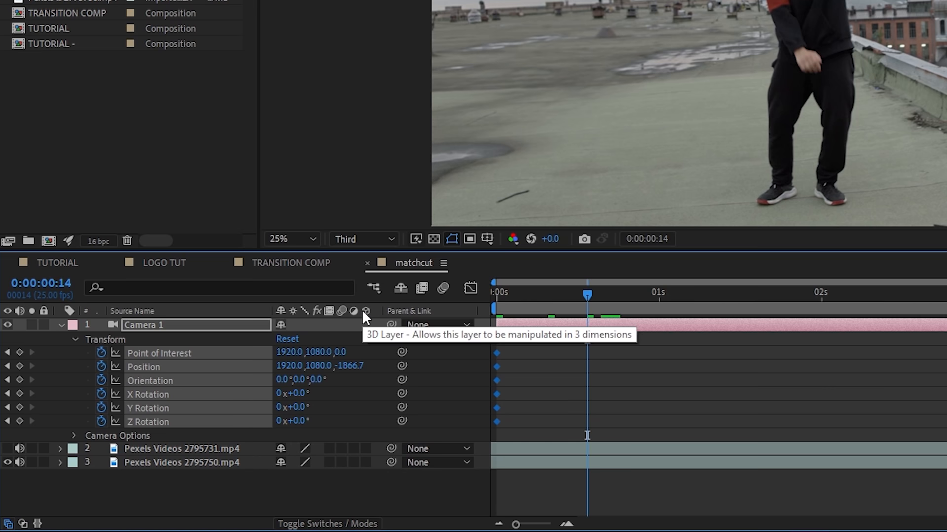
{"action": "left_click", "coordinate": [365, 447]}
{"action": "left_click", "coordinate": [366, 459]}
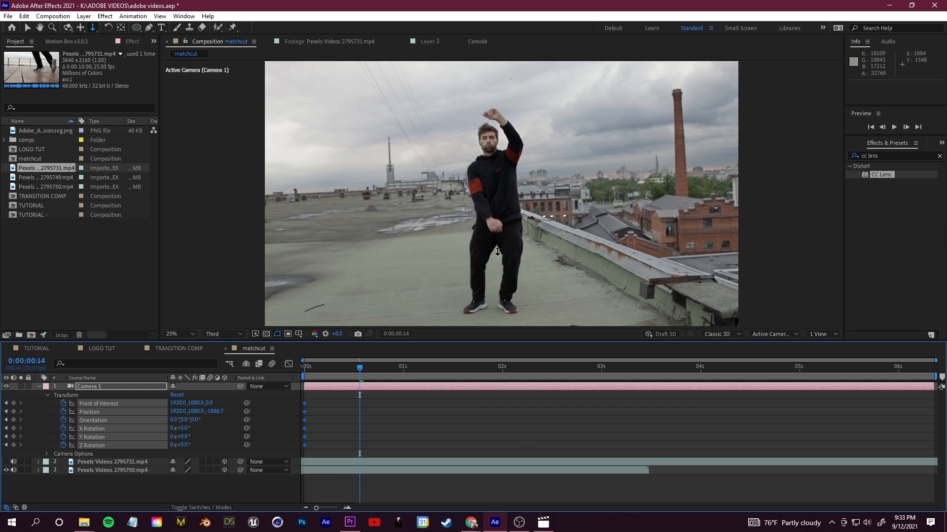
Try orbiting and panning the camera around the rooftop dancer, undoing each move
{"action": "key", "text": "1"}
{"action": "mouse_move", "coordinate": [515, 242]}
{"action": "left_mouse_down"}
{"action": "mouse_move", "coordinate": [486, 240]}
{"action": "mouse_move", "coordinate": [533, 241]}
{"action": "left_mouse_up"}
{"action": "key", "text": "ctrl+z"}
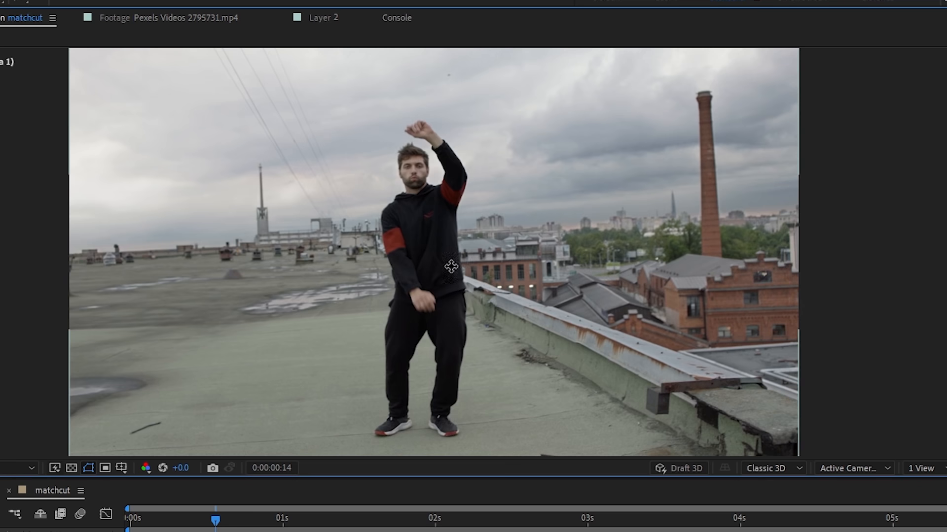
{"action": "left_click_drag", "start_coordinate": [450, 267], "coordinate": [481, 254]}
{"action": "key", "text": "ctrl+z"}
Dolly and pan Camera 1 at 0:00:00:14 to frame the dancer's lower legs and shoes up close
{"action": "key", "text": "3"}
{"action": "key", "text": "ctrl+z"}
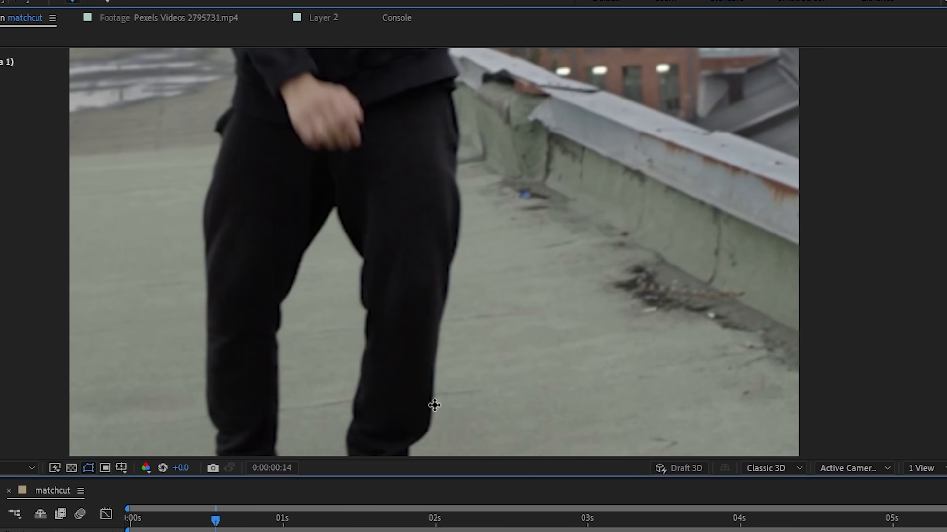
{"action": "left_click_drag", "start_coordinate": [422, 404], "coordinate": [521, 268]}
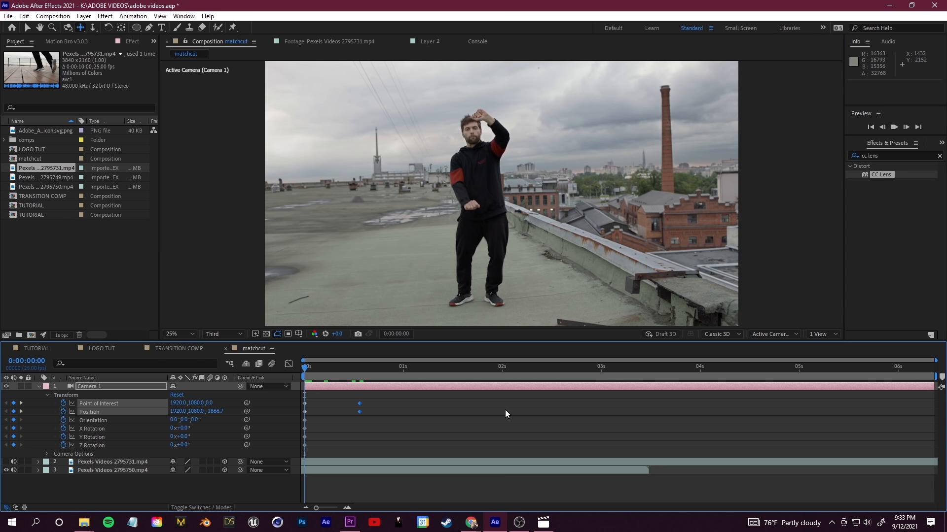
Preview the camera zoom and move its second Point of Interest and Position keyframes earlier to about 0:00:00:08
{"action": "key", "text": "space"}
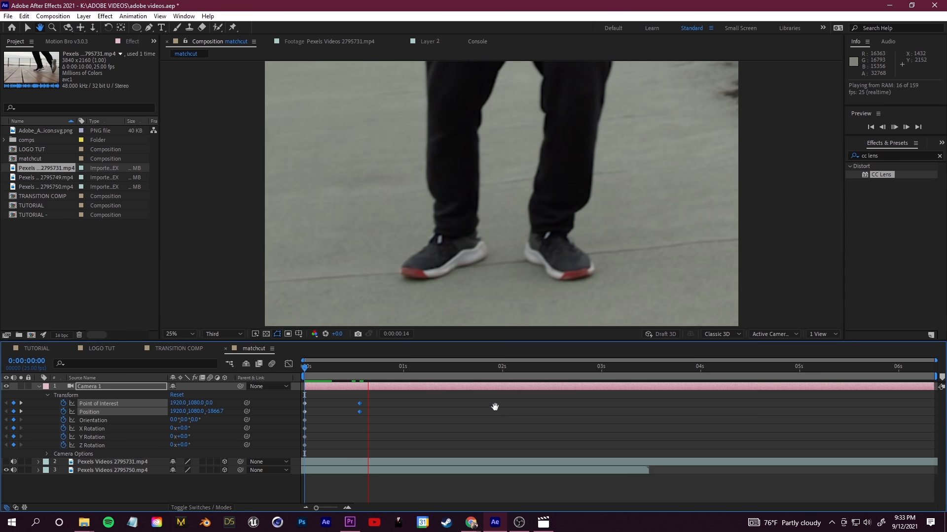
{"action": "key", "text": "space"}
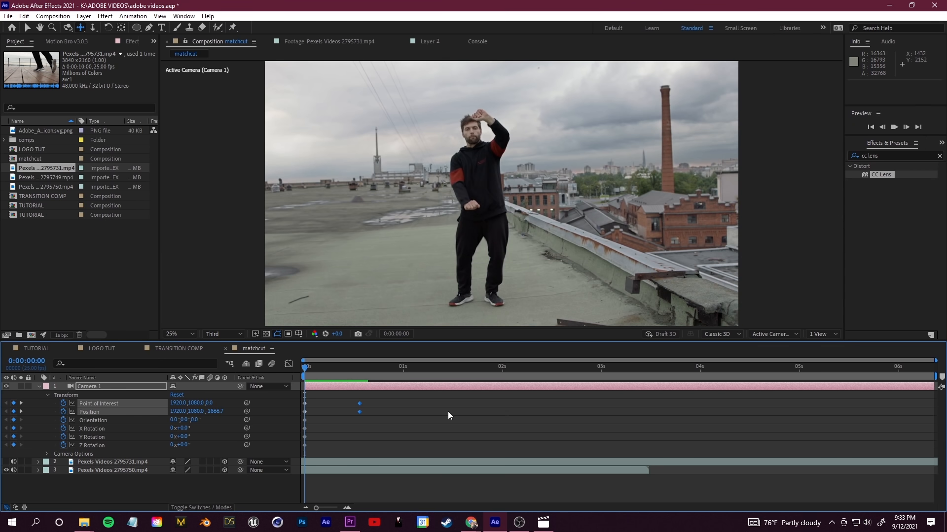
{"action": "key", "text": "space"}
{"action": "key", "text": "space"}
{"action": "left_click_drag", "start_coordinate": [359, 412], "coordinate": [336, 412]}
{"action": "left_click", "coordinate": [425, 398]}
{"action": "key", "text": "space"}
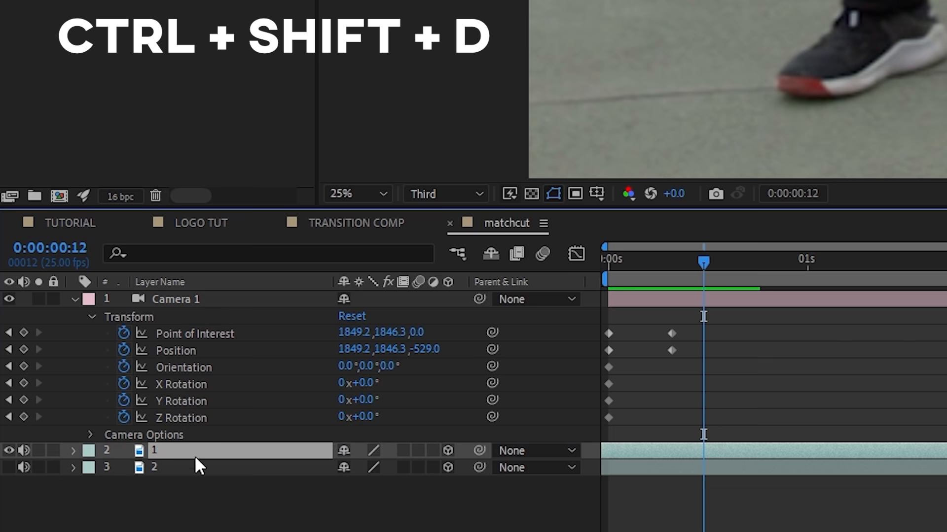
Split rooftop layer 1 at 0:00:00:12, delete the part after the cut and unhide layer 2
{"action": "key", "text": "ctrl+shift+d"}
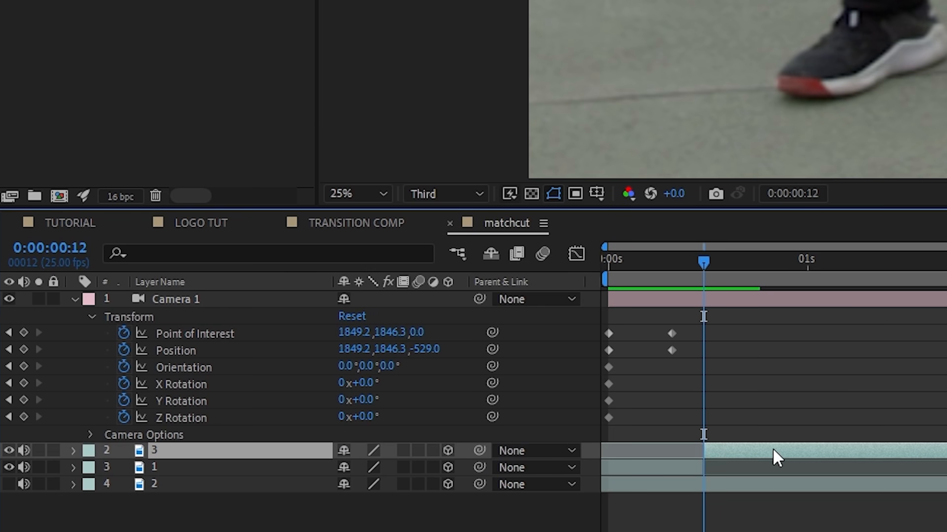
{"action": "key", "text": "Delete"}
{"action": "left_click", "coordinate": [9, 468]}
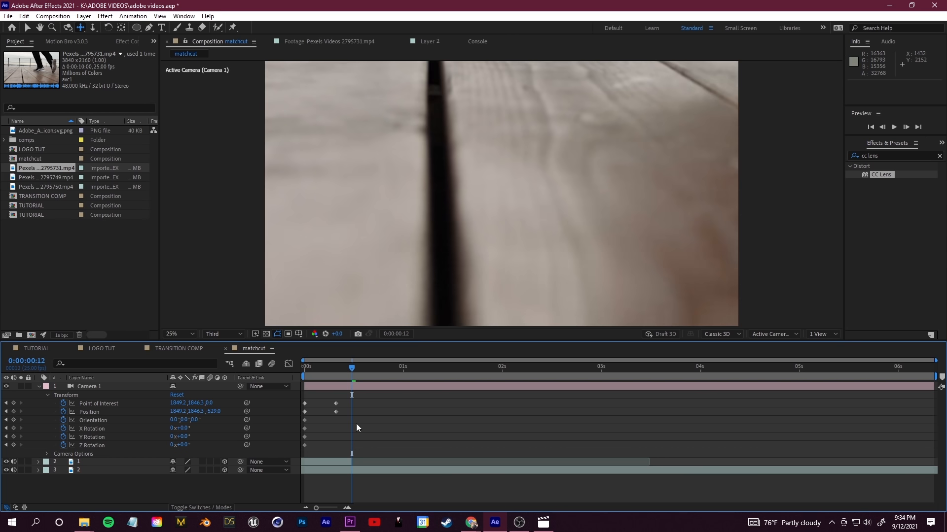
Shift layer 2 in time and, at 0:00:00:13, reposition it to about 2060.6, 1519.9, 0.0 to frame the shoes
{"action": "left_click_drag", "start_coordinate": [333, 467], "coordinate": [367, 465]}
{"action": "mouse_move", "coordinate": [350, 376]}
{"action": "left_mouse_down"}
{"action": "mouse_move", "coordinate": [325, 377]}
{"action": "mouse_move", "coordinate": [356, 376]}
{"action": "left_mouse_up"}
{"action": "key", "text": "v"}
{"action": "left_click_drag", "start_coordinate": [446, 217], "coordinate": [496, 309]}
{"action": "key", "text": "Return"}
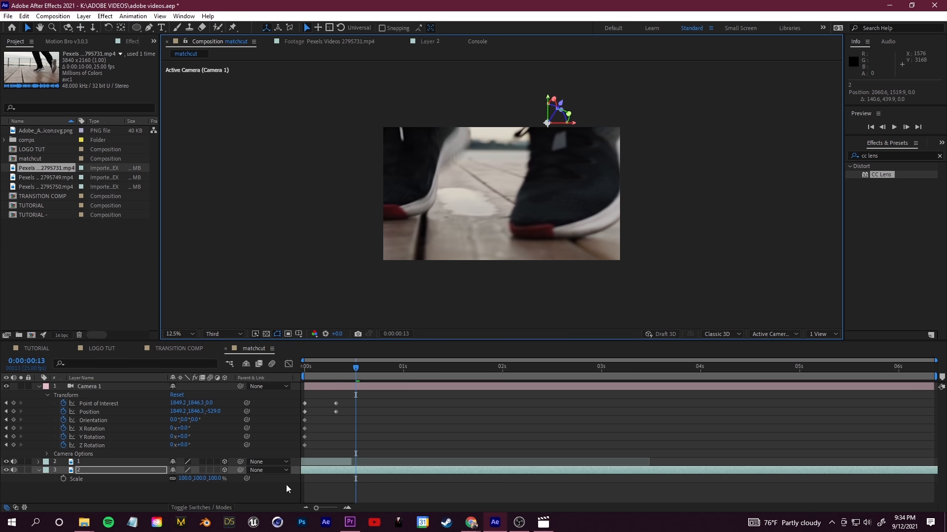
Go to 0:00:00:11 and set layer 1's opacity to 70% for aligning the shoes with layer 2
{"action": "left_click", "coordinate": [348, 375]}
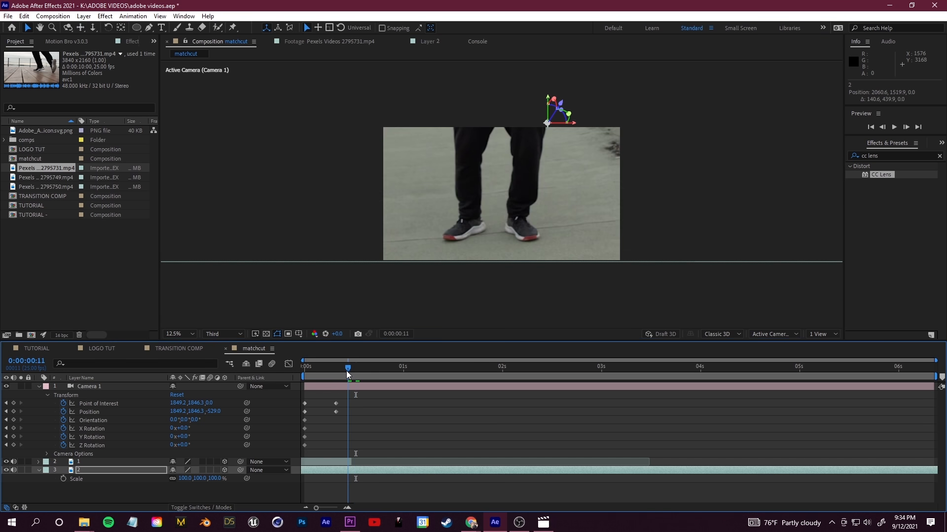
{"action": "left_click", "coordinate": [87, 464]}
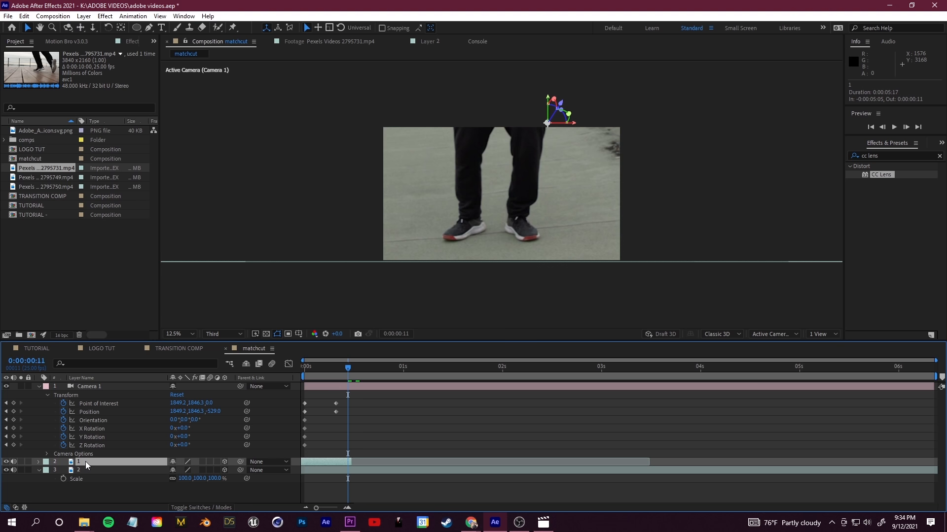
{"action": "key", "text": "t"}
{"action": "left_click_drag", "start_coordinate": [176, 471], "coordinate": [158, 471]}
{"action": "left_click", "coordinate": [105, 479]}
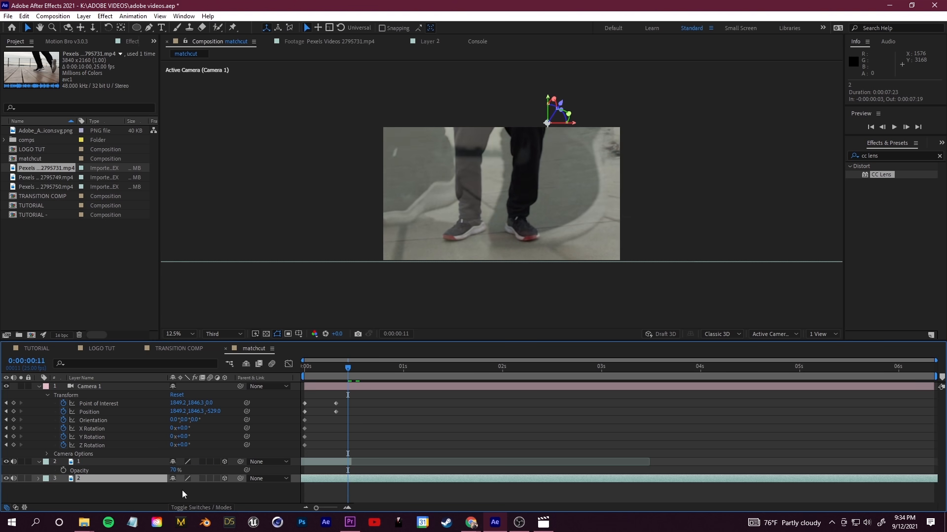
Scale layer 2 to 33% and reposition it to about 1926.8, 1887.2, 0.0 so its shoes line up with layer 1's
{"action": "left_click_drag", "start_coordinate": [217, 487], "coordinate": [192, 487]}
{"action": "left_click_drag", "start_coordinate": [576, 212], "coordinate": [568, 280]}
{"action": "left_click_drag", "start_coordinate": [209, 487], "coordinate": [202, 488]}
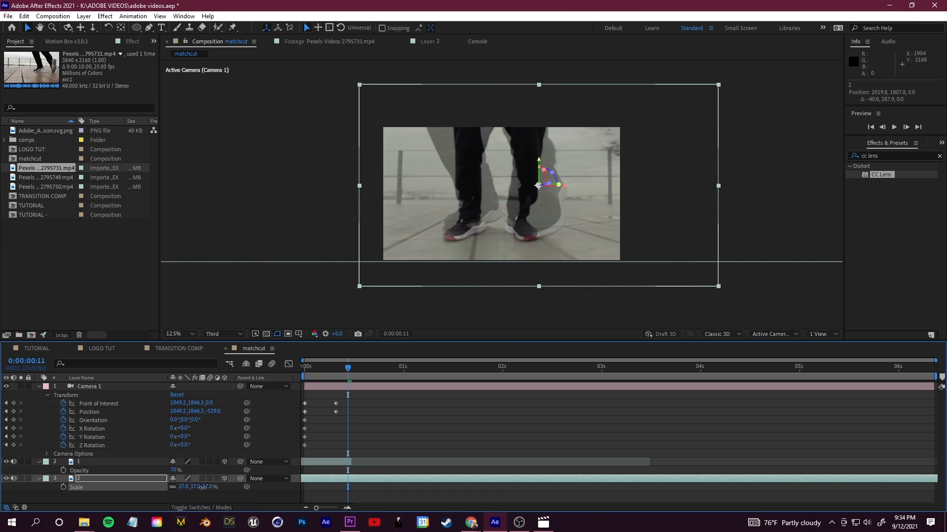
{"action": "left_click_drag", "start_coordinate": [630, 228], "coordinate": [612, 244]}
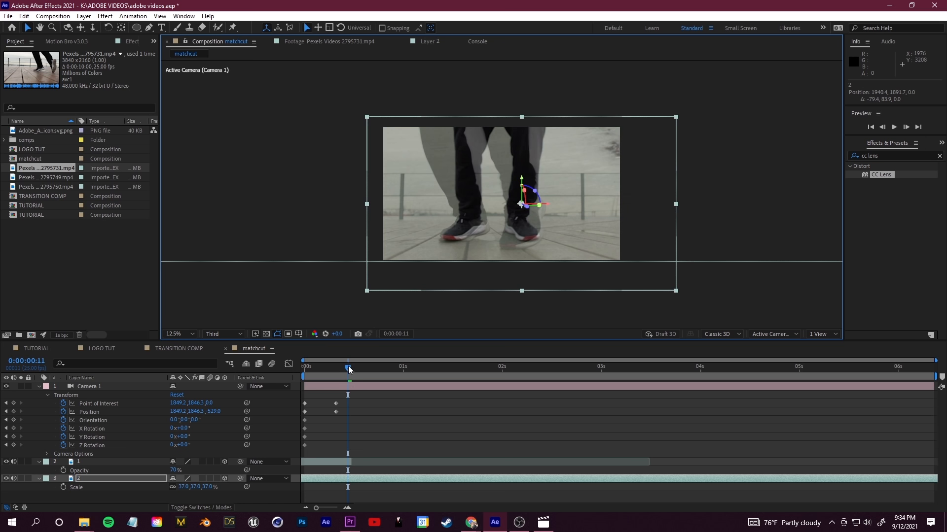
{"action": "left_click_drag", "start_coordinate": [209, 487], "coordinate": [201, 488]}
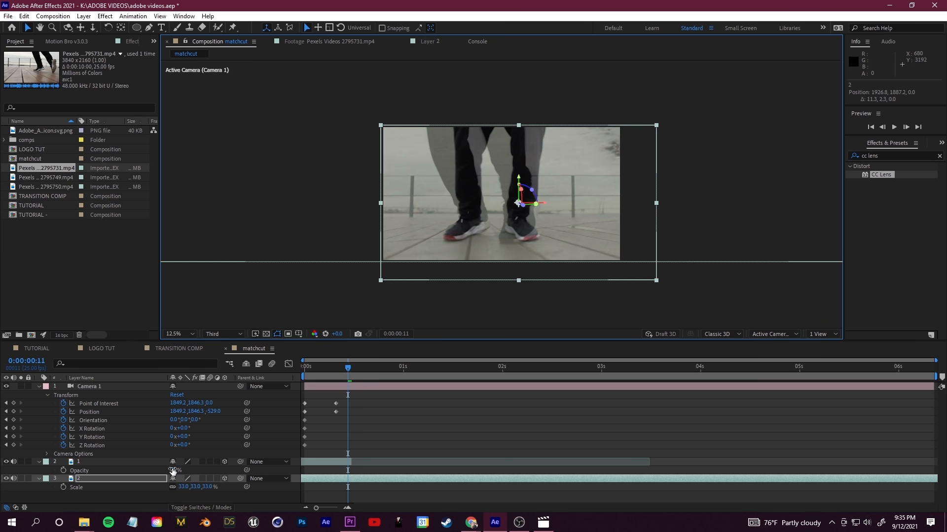
Restore layer 1's opacity to 100% and preview the match cut from the start of the composition
{"action": "left_click_drag", "start_coordinate": [174, 470], "coordinate": [218, 467]}
{"action": "key", "text": "space"}
{"action": "key", "text": "space"}
{"action": "key", "text": "Home"}
{"action": "key", "text": "space"}
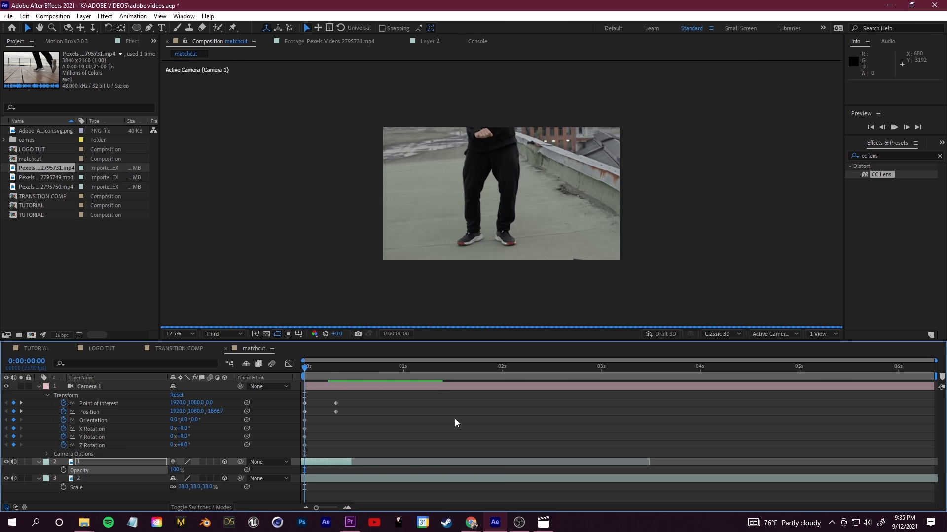
{"action": "key", "text": "space"}
{"action": "left_click_drag", "start_coordinate": [415, 367], "coordinate": [302, 388]}
{"action": "key", "text": "space"}
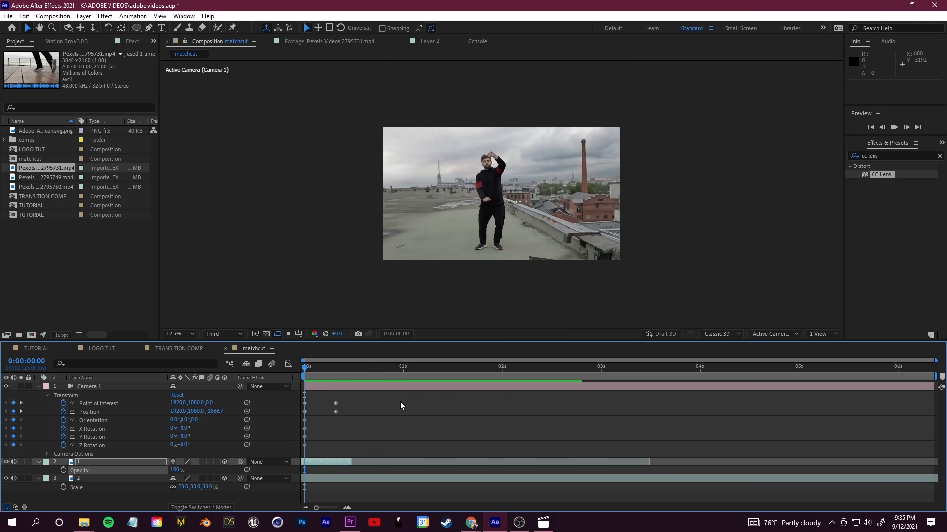
{"action": "key", "text": "space"}
{"action": "left_click_drag", "start_coordinate": [414, 367], "coordinate": [241, 390]}
{"action": "left_click", "coordinate": [196, 508]}
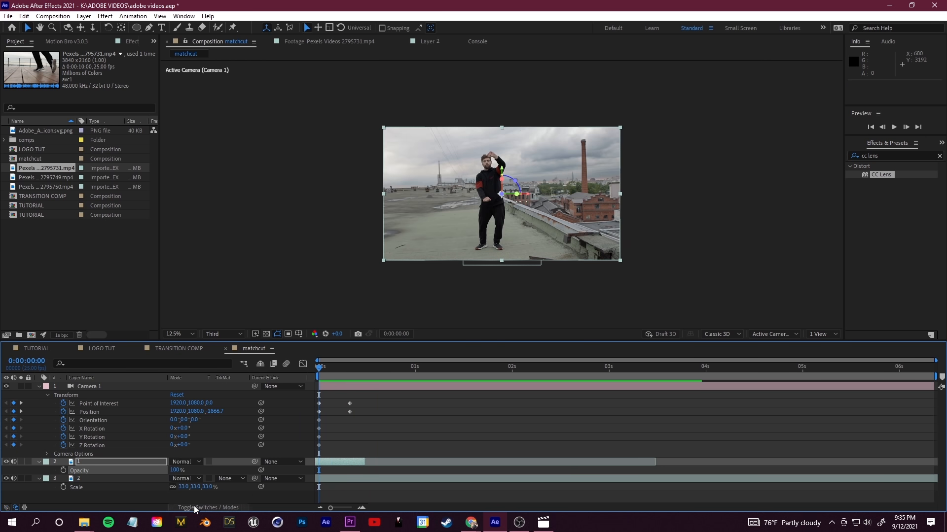
{"action": "left_click", "coordinate": [224, 508]}
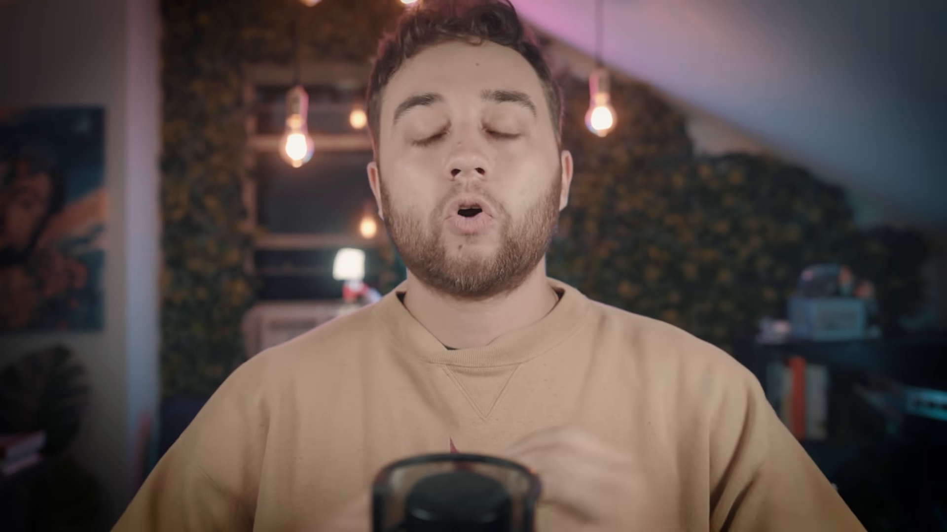